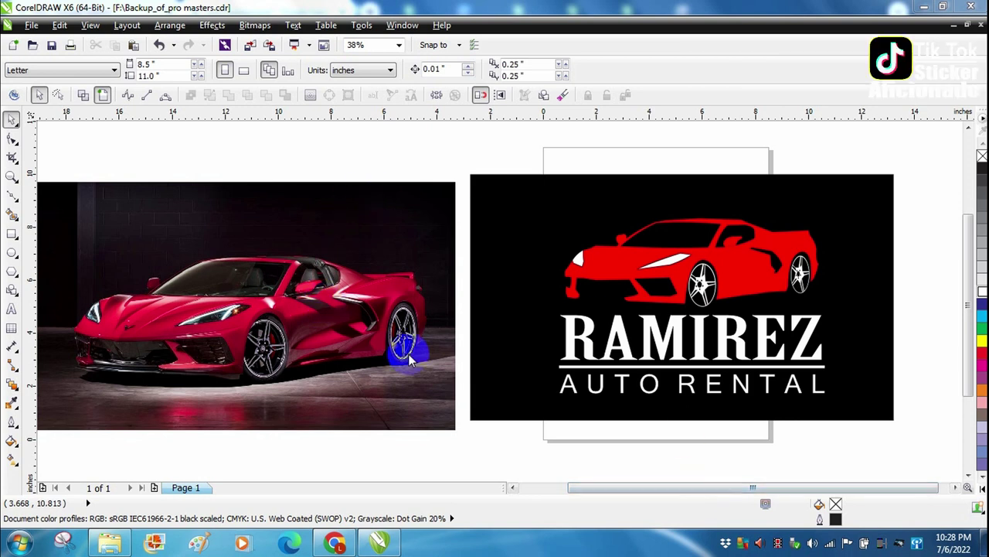
Trace the car's hood edge, far headlight and front nose with the Bézier tool, removing the last misplaced node
{"action": "left_click_drag", "start_coordinate": [598, 488], "coordinate": [591, 492]}
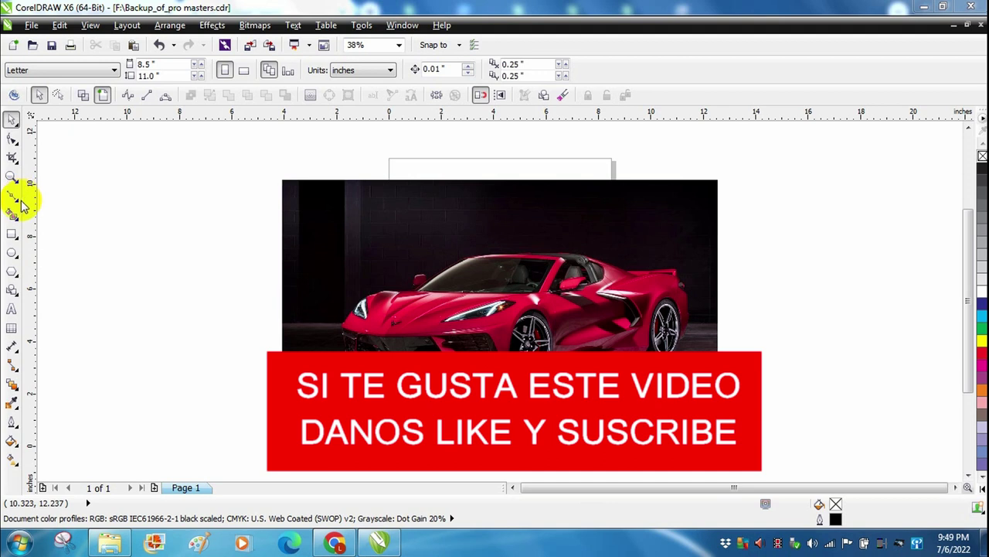
{"action": "left_click", "coordinate": [17, 199]}
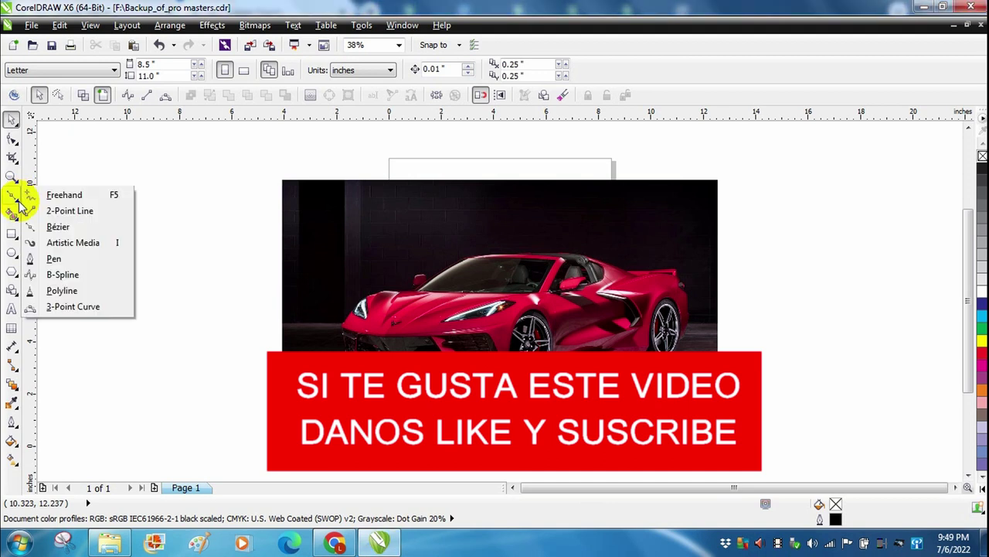
{"action": "left_click", "coordinate": [58, 224]}
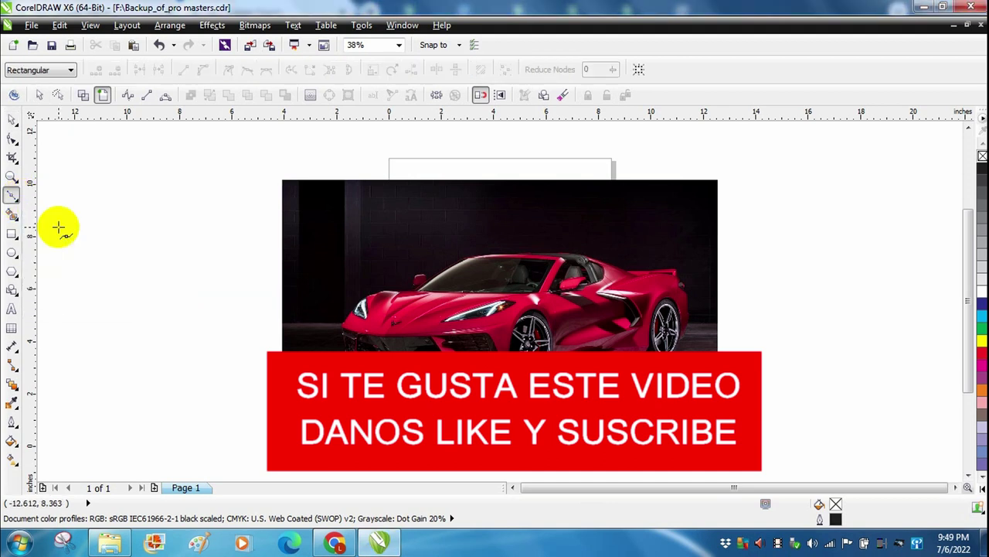
{"action": "left_click", "coordinate": [399, 45]}
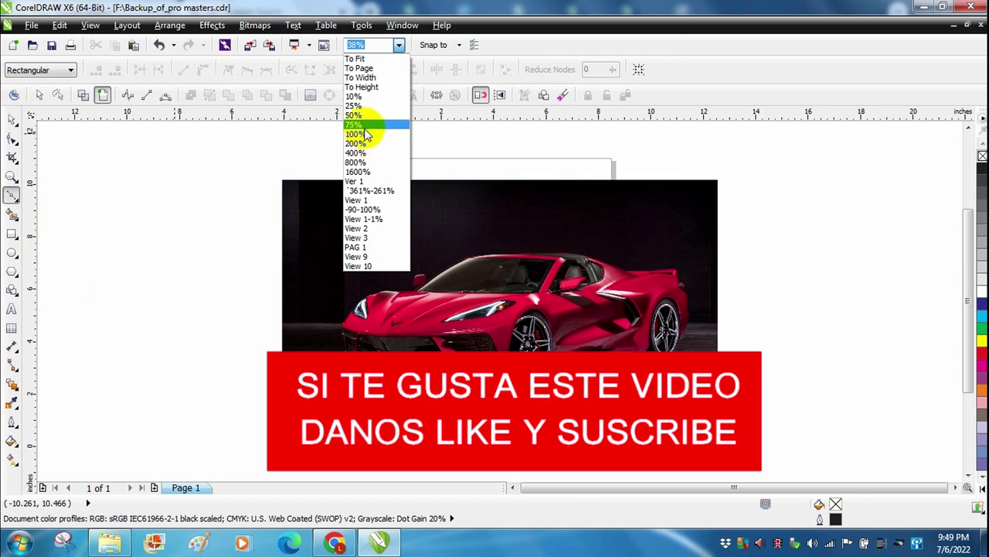
{"action": "left_click", "coordinate": [364, 127]}
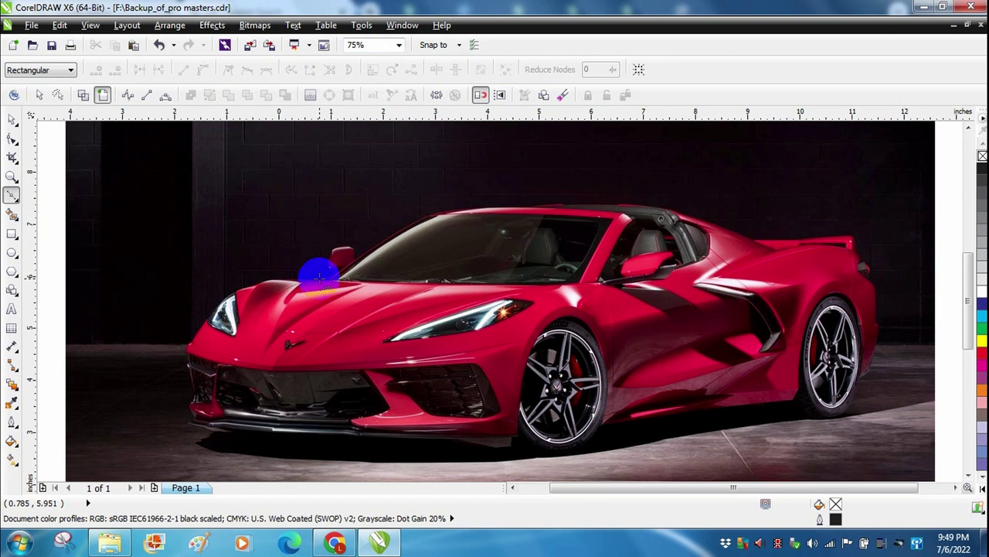
{"action": "left_click", "coordinate": [271, 276]}
{"action": "mouse_move", "coordinate": [255, 283]}
{"action": "left_mouse_down"}
{"action": "mouse_move", "coordinate": [235, 283]}
{"action": "mouse_move", "coordinate": [246, 340]}
{"action": "mouse_move", "coordinate": [202, 316]}
{"action": "mouse_move", "coordinate": [190, 341]}
{"action": "mouse_move", "coordinate": [272, 372]}
{"action": "left_mouse_up"}
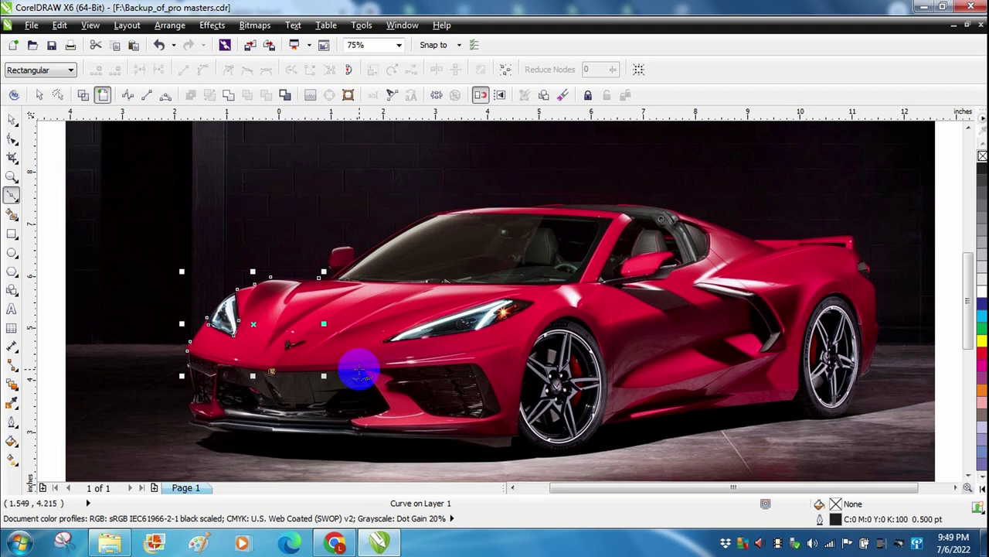
{"action": "key", "text": "ctrl+z"}
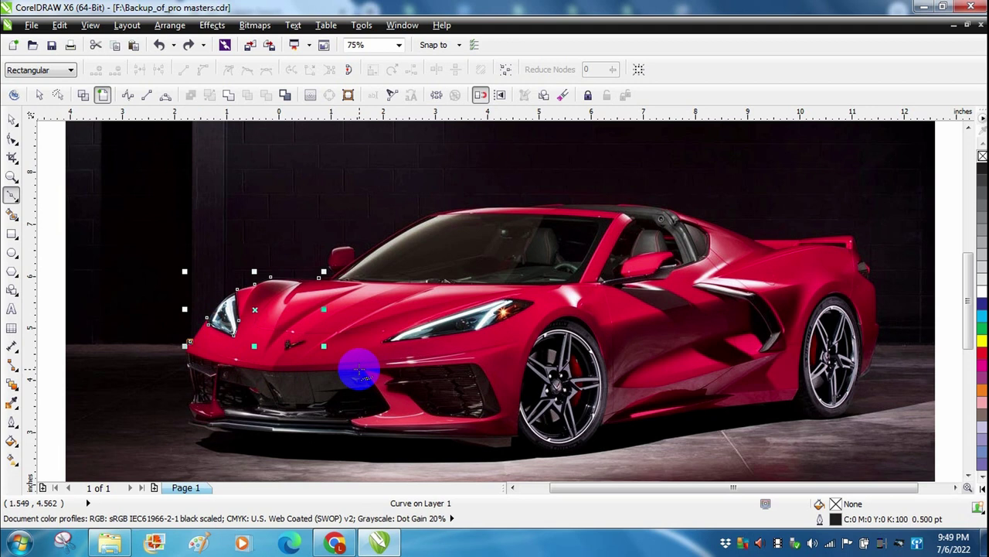
Continue the Bézier outline around the grille, front bumper, wheel arches, spoiler and roof, closing it at the hood
{"action": "mouse_move", "coordinate": [198, 396]}
{"action": "left_mouse_down"}
{"action": "mouse_move", "coordinate": [191, 408]}
{"action": "mouse_move", "coordinate": [222, 419]}
{"action": "mouse_move", "coordinate": [222, 361]}
{"action": "mouse_move", "coordinate": [266, 376]}
{"action": "mouse_move", "coordinate": [360, 376]}
{"action": "mouse_move", "coordinate": [387, 406]}
{"action": "mouse_move", "coordinate": [353, 414]}
{"action": "mouse_move", "coordinate": [361, 427]}
{"action": "mouse_move", "coordinate": [512, 437]}
{"action": "mouse_move", "coordinate": [526, 353]}
{"action": "mouse_move", "coordinate": [565, 316]}
{"action": "left_mouse_up"}
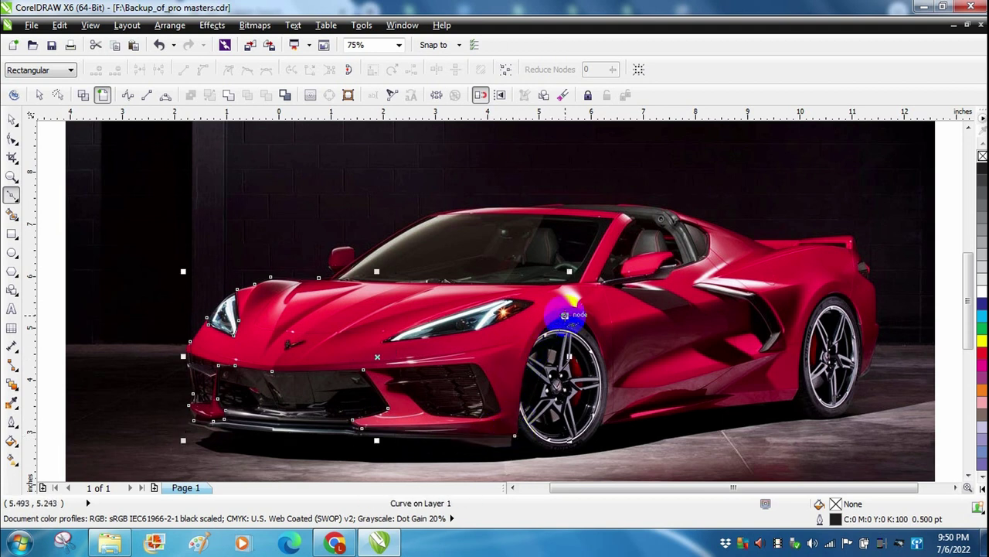
{"action": "left_click", "coordinate": [596, 413]}
{"action": "mouse_move", "coordinate": [602, 421]}
{"action": "left_mouse_down"}
{"action": "mouse_move", "coordinate": [790, 404]}
{"action": "mouse_move", "coordinate": [835, 288]}
{"action": "mouse_move", "coordinate": [839, 358]}
{"action": "mouse_move", "coordinate": [860, 379]}
{"action": "mouse_move", "coordinate": [850, 375]}
{"action": "mouse_move", "coordinate": [868, 371]}
{"action": "mouse_move", "coordinate": [884, 330]}
{"action": "mouse_move", "coordinate": [855, 227]}
{"action": "mouse_move", "coordinate": [758, 241]}
{"action": "mouse_move", "coordinate": [760, 232]}
{"action": "left_mouse_up"}
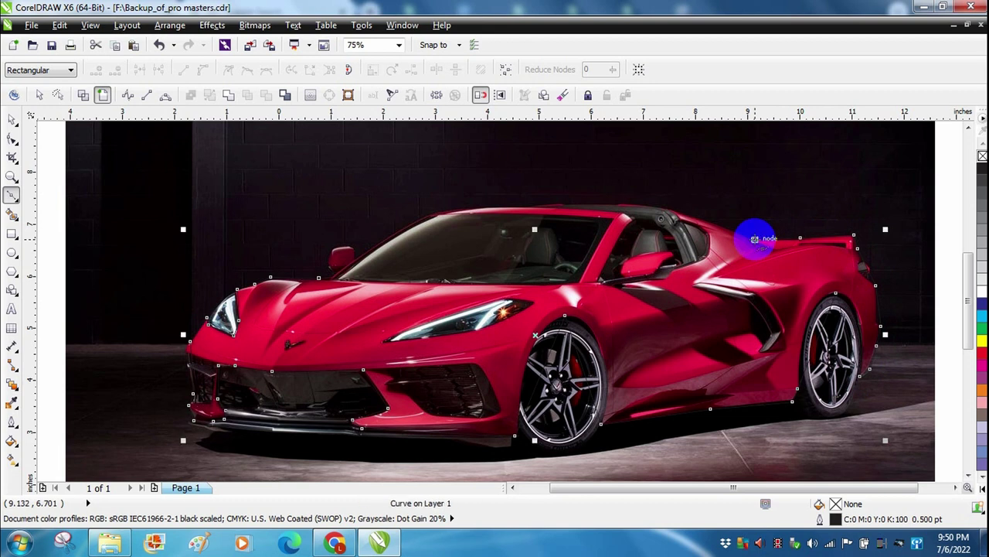
{"action": "left_click", "coordinate": [690, 213]}
{"action": "left_click_drag", "start_coordinate": [685, 211], "coordinate": [433, 212]}
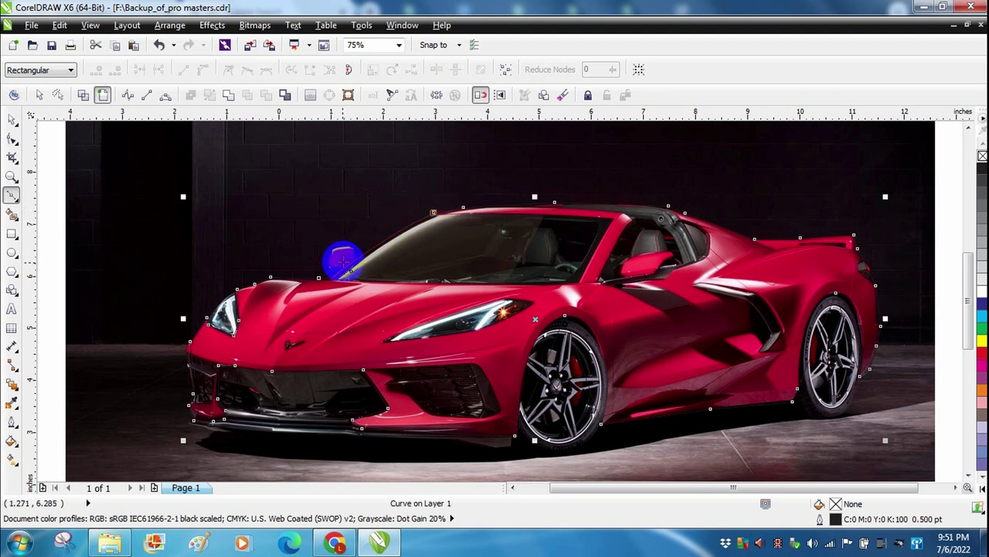
{"action": "left_click", "coordinate": [319, 276]}
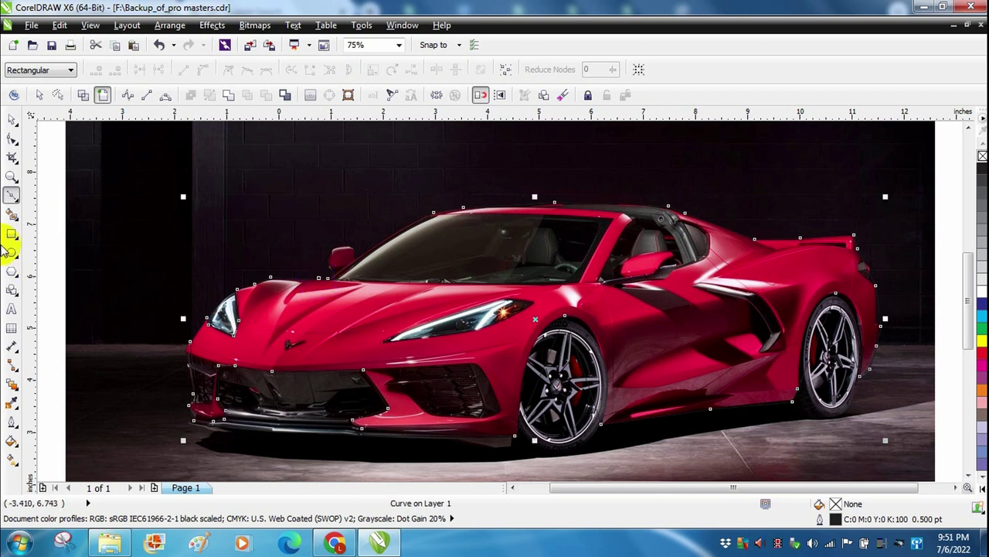
Edit the traced outline with the Shape tool at 200% zoom, adjusting the node at the hood's peak above the far headlight
{"action": "left_click", "coordinate": [12, 118]}
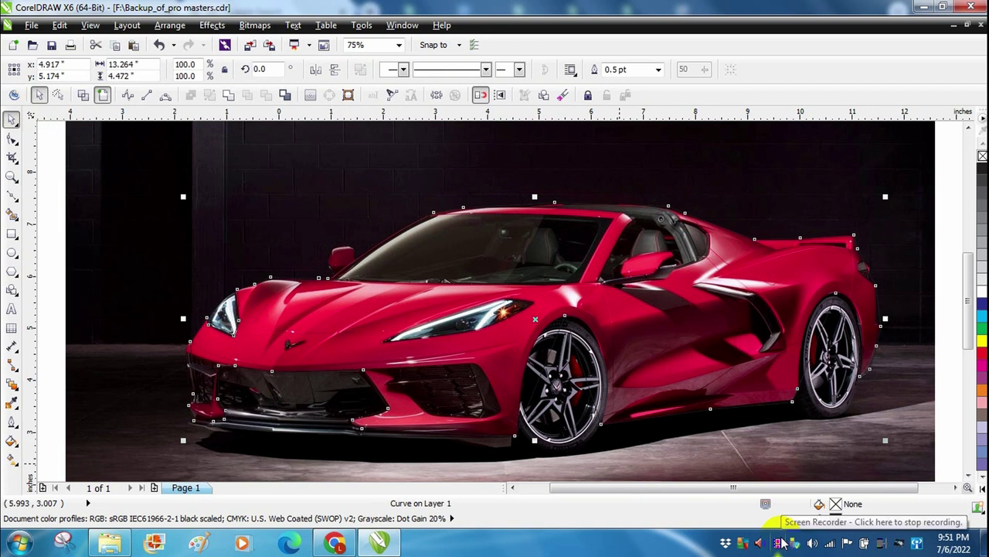
{"action": "left_click", "coordinate": [445, 342]}
{"action": "key", "text": "F10"}
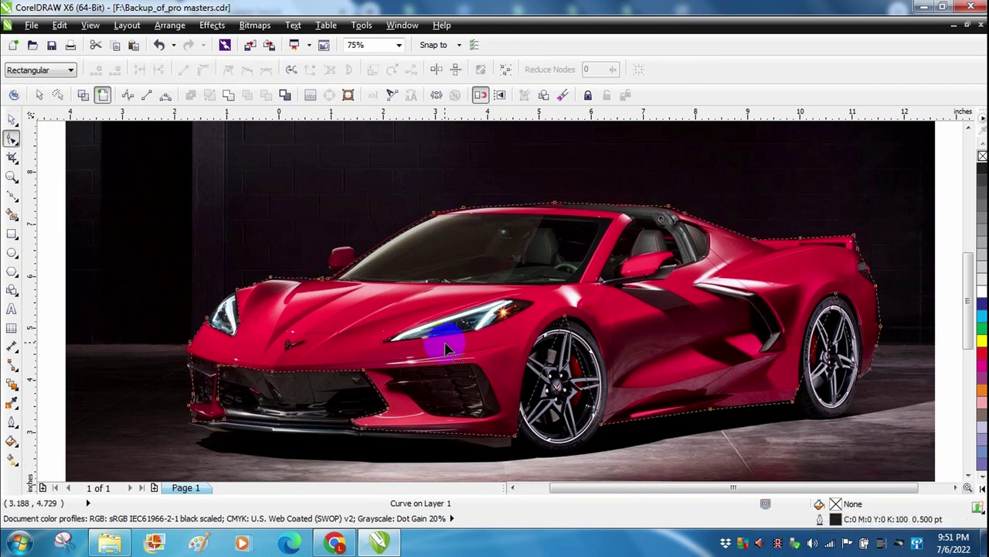
{"action": "left_click", "coordinate": [298, 311]}
{"action": "left_click", "coordinate": [398, 44]}
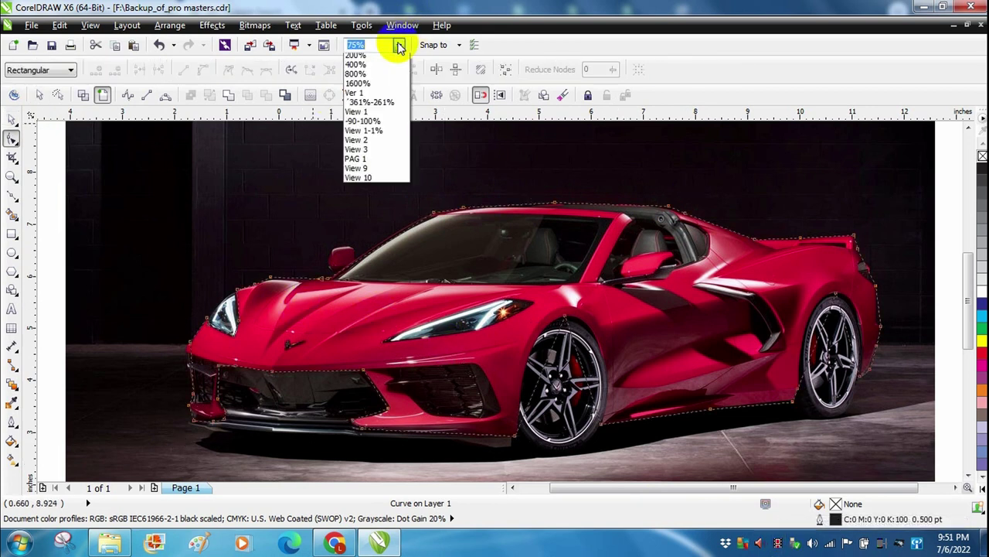
{"action": "left_click", "coordinate": [357, 153]}
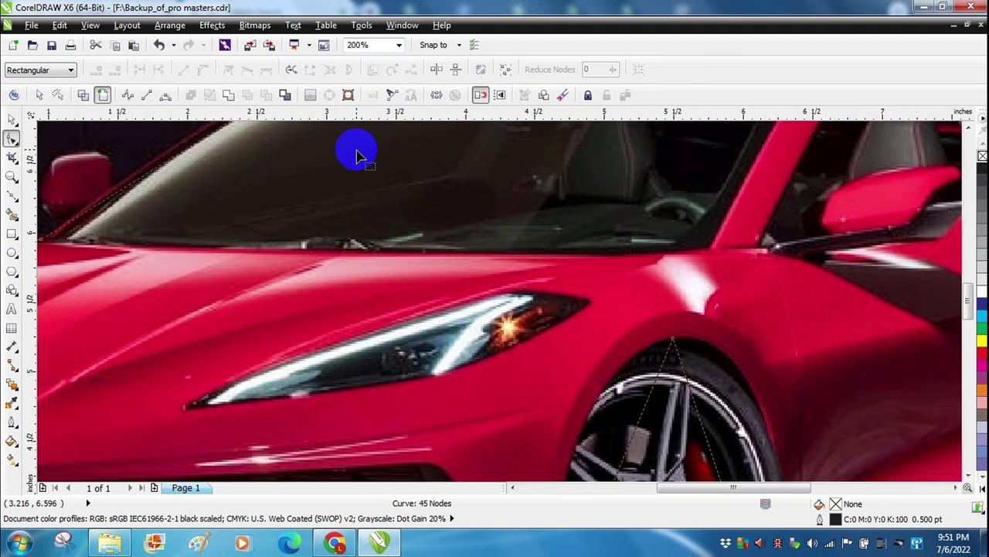
{"action": "left_click_drag", "start_coordinate": [663, 495], "coordinate": [582, 490]}
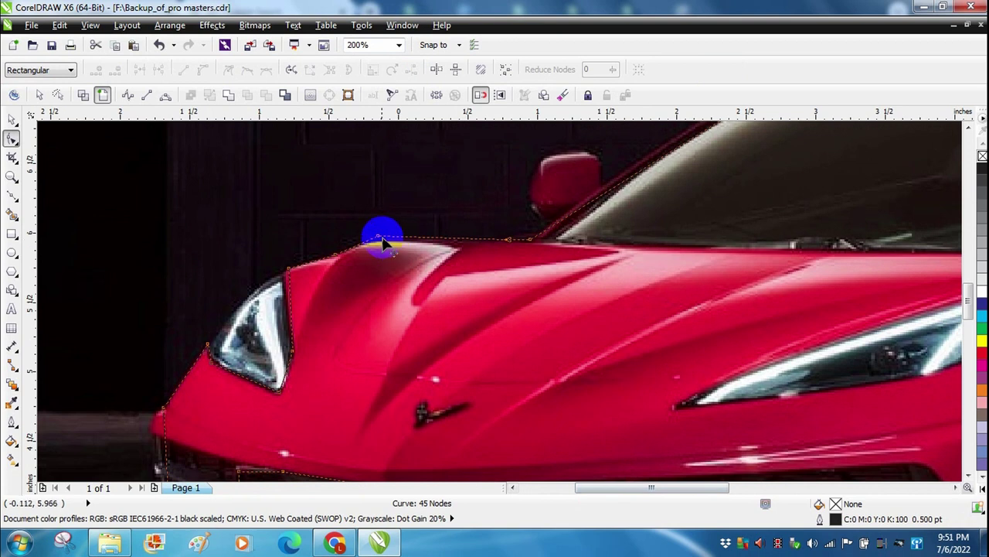
{"action": "left_click_drag", "start_coordinate": [379, 239], "coordinate": [383, 241]}
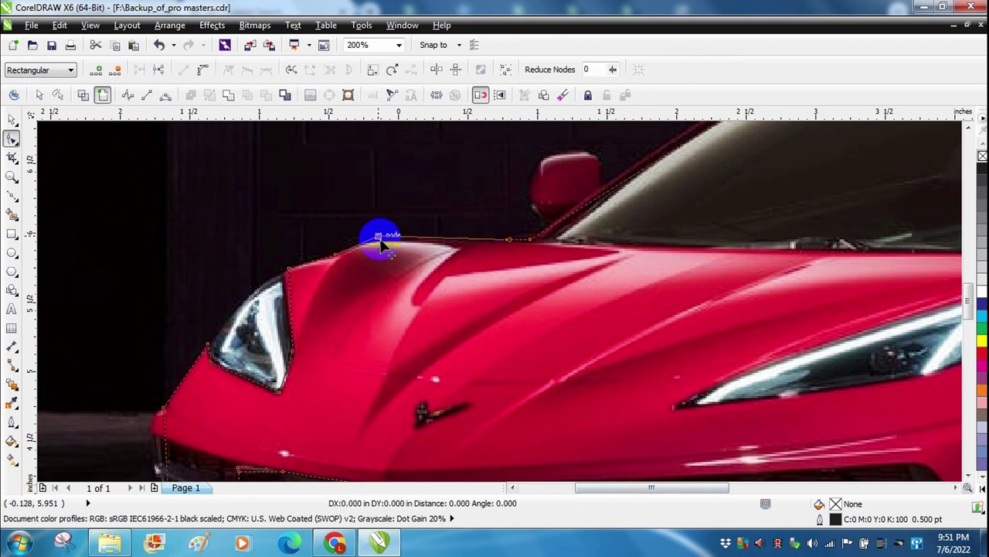
Convert the outline segment along the far headlight's inner edge to a curve and bend it to fit the lamp
{"action": "right_click", "coordinate": [291, 298]}
{"action": "left_click", "coordinate": [334, 114]}
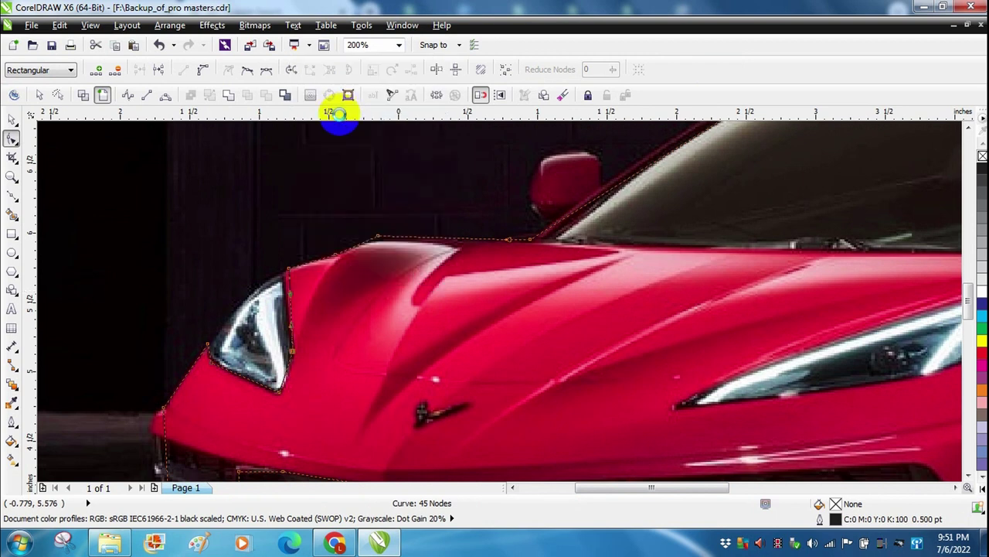
{"action": "mouse_move", "coordinate": [291, 309]}
{"action": "left_mouse_down"}
{"action": "mouse_move", "coordinate": [278, 288]}
{"action": "mouse_move", "coordinate": [288, 304]}
{"action": "left_mouse_up"}
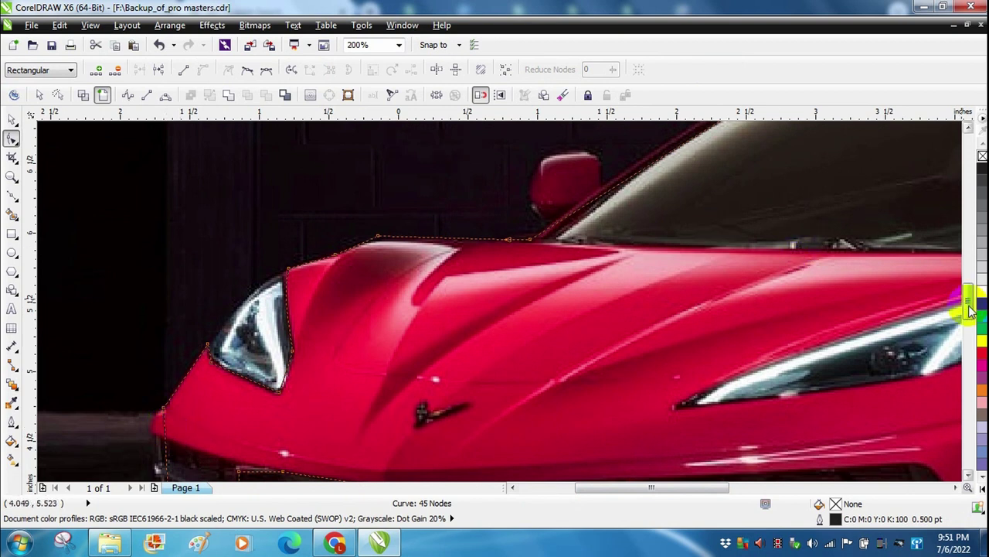
Convert the outer bumper segment below the far headlight to a curve and bulge it outward to follow the bodywork
{"action": "left_click_drag", "start_coordinate": [969, 288], "coordinate": [967, 317]}
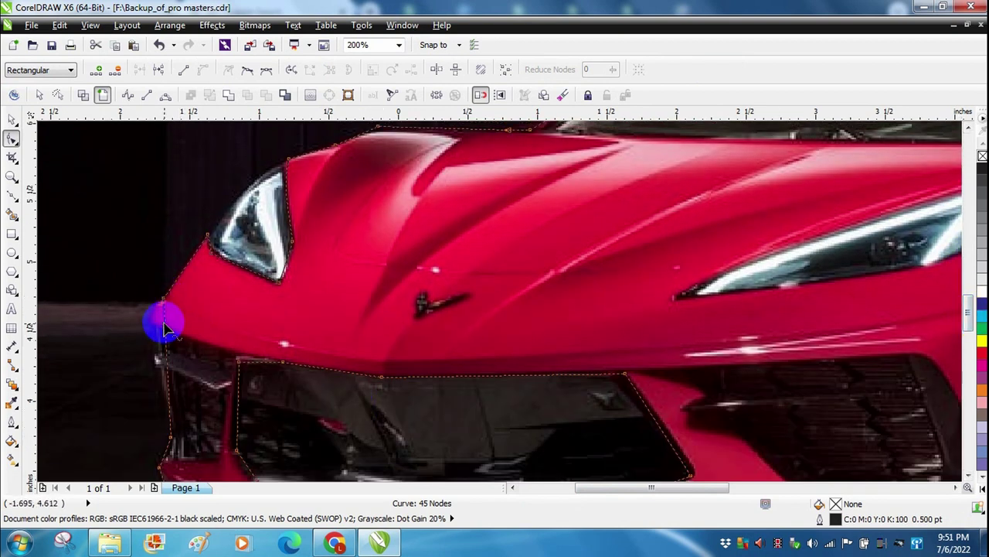
{"action": "right_click", "coordinate": [164, 331]}
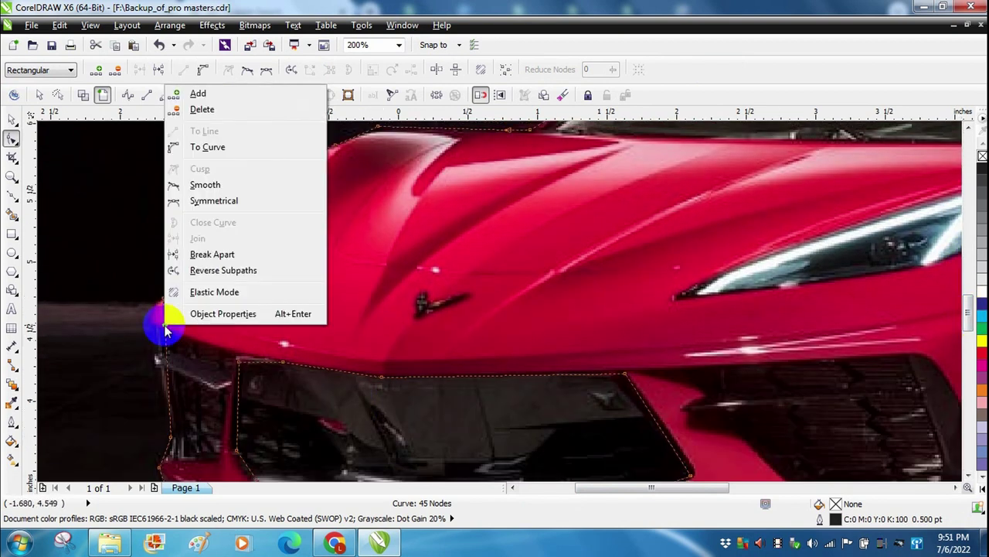
{"action": "left_click", "coordinate": [207, 147]}
{"action": "left_click", "coordinate": [171, 348]}
{"action": "left_click_drag", "start_coordinate": [163, 364], "coordinate": [153, 342]}
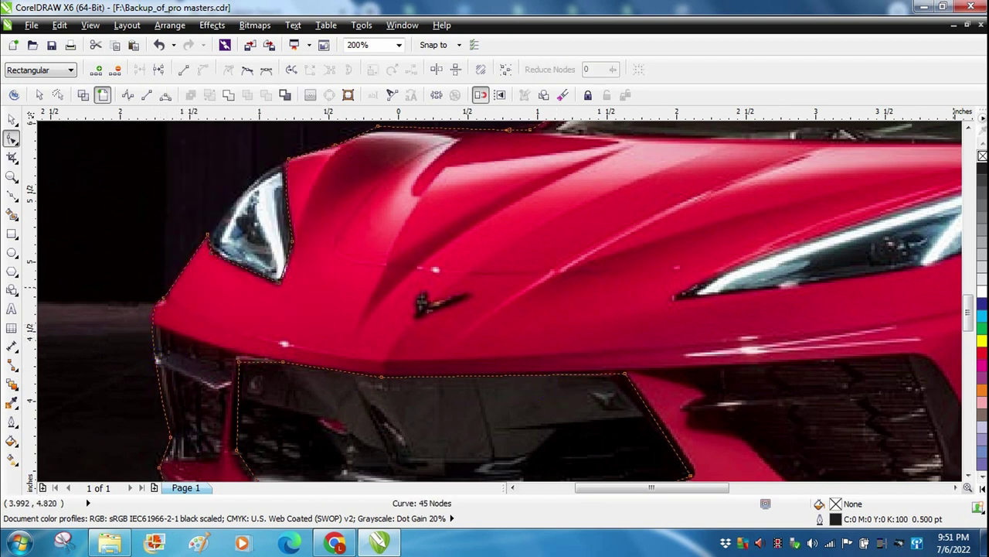
Reposition the outline nodes at the far lower bumper corner and the adjacent grille edge to match the photo
{"action": "left_click_drag", "start_coordinate": [966, 305], "coordinate": [966, 332]}
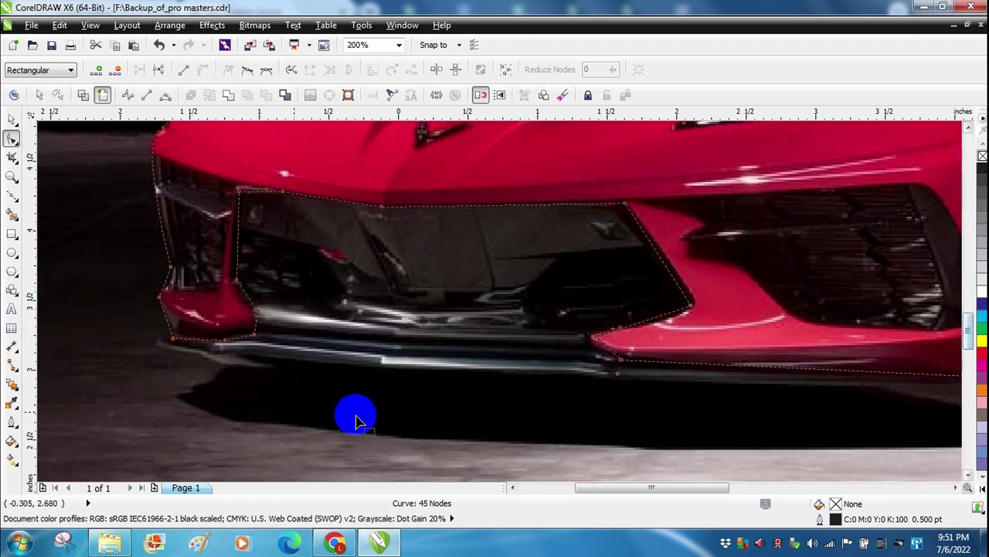
{"action": "left_click_drag", "start_coordinate": [172, 335], "coordinate": [171, 331]}
{"action": "left_click_drag", "start_coordinate": [238, 284], "coordinate": [232, 280]}
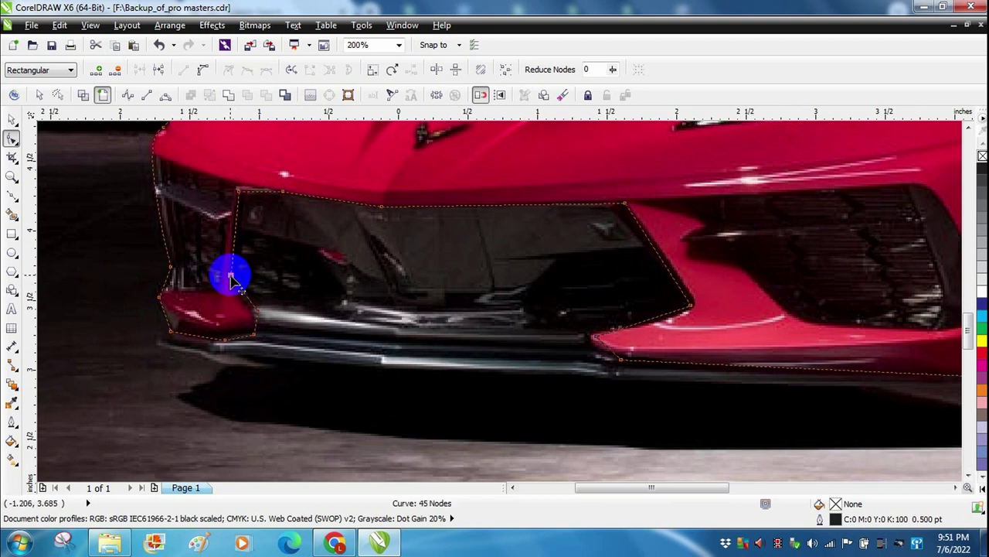
{"action": "left_click", "coordinate": [589, 232]}
{"action": "left_click", "coordinate": [682, 306]}
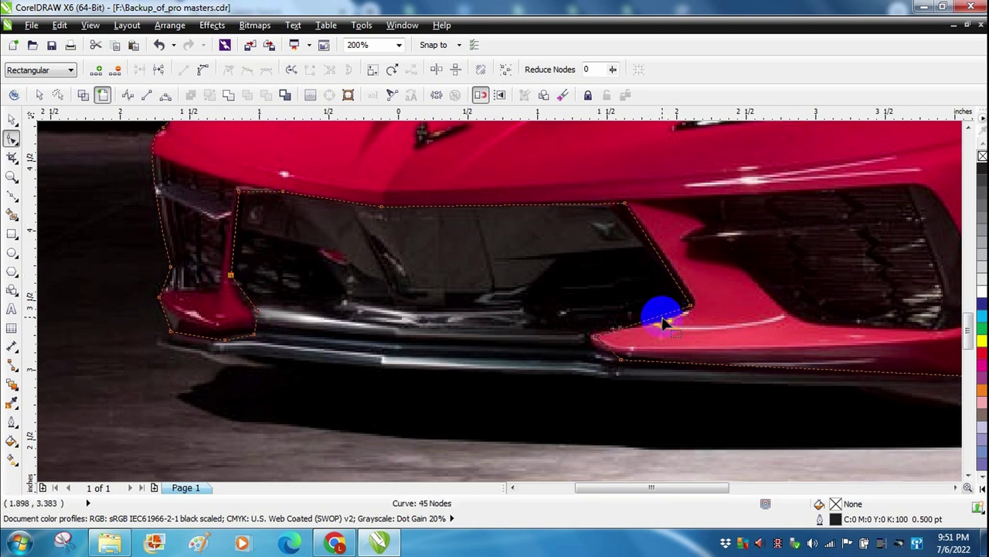
Convert the segment under the grille's near lower corner to a curve and bend it along the red bumper edge
{"action": "right_click", "coordinate": [662, 320]}
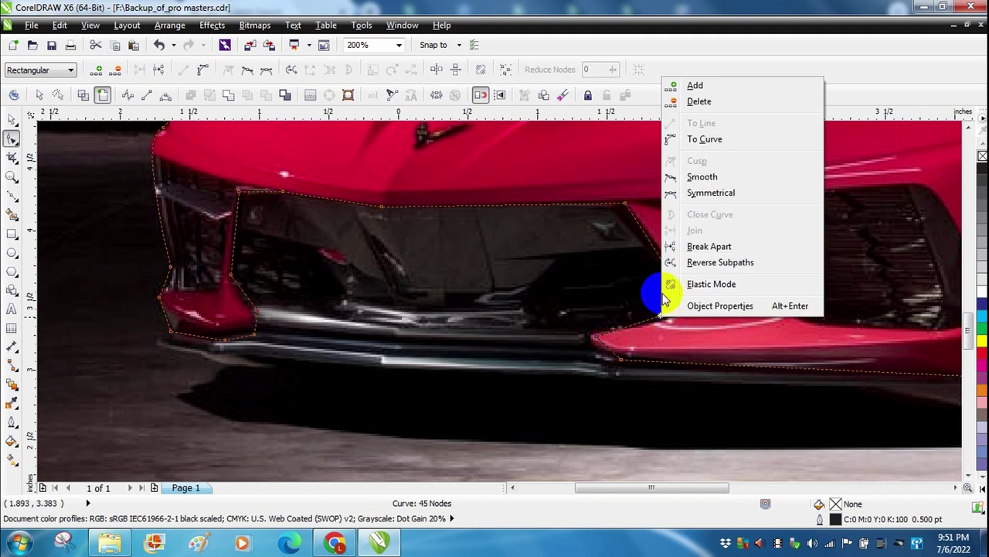
{"action": "left_click", "coordinate": [703, 140]}
{"action": "left_click", "coordinate": [653, 326]}
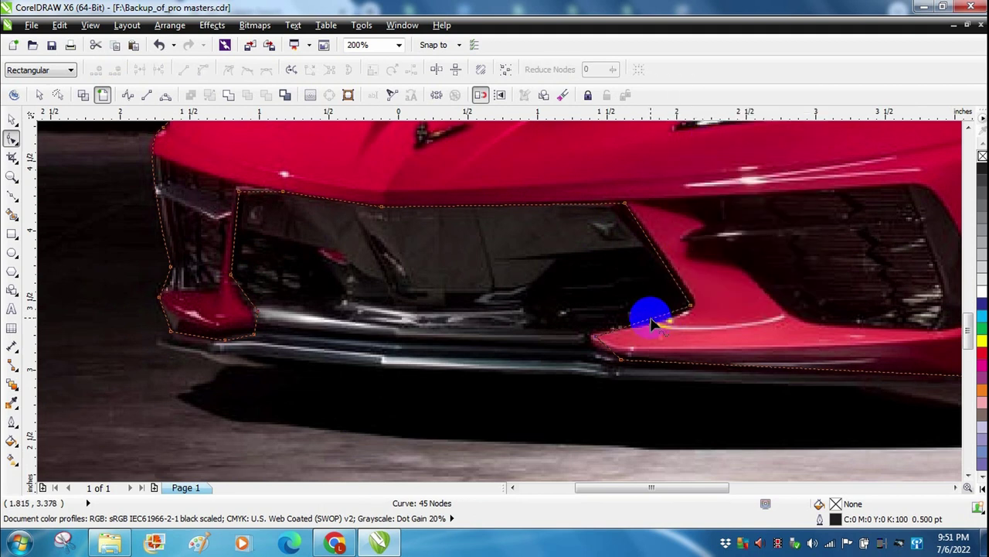
{"action": "left_click_drag", "start_coordinate": [651, 323], "coordinate": [657, 317]}
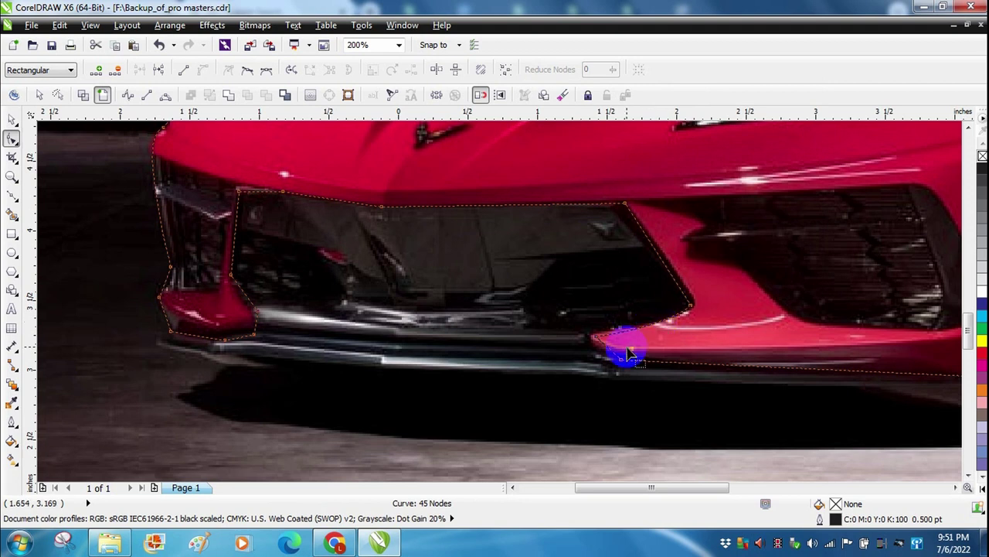
Move the tip node of the near bumper lip outward, and convert the short segment below it to a bent curve
{"action": "left_click", "coordinate": [598, 338]}
{"action": "left_click_drag", "start_coordinate": [598, 338], "coordinate": [586, 334]}
{"action": "left_click", "coordinate": [608, 357]}
{"action": "right_click", "coordinate": [607, 357]}
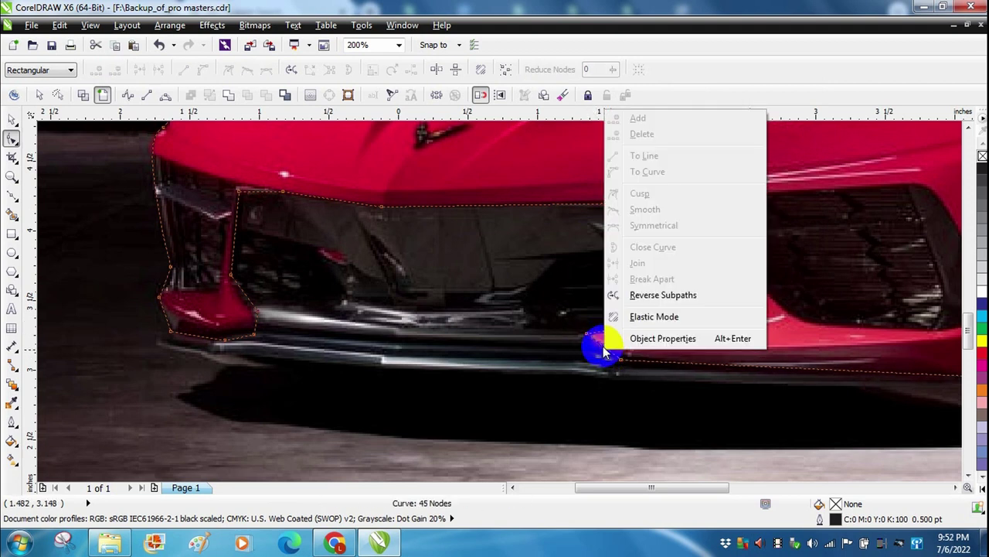
{"action": "left_click", "coordinate": [605, 353]}
{"action": "right_click", "coordinate": [603, 350]}
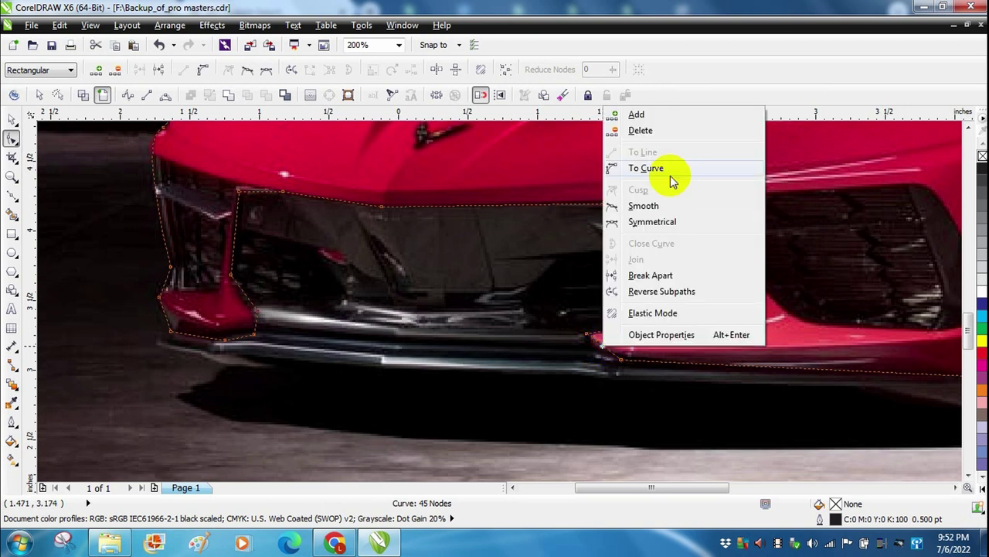
{"action": "left_click", "coordinate": [667, 177]}
{"action": "left_click_drag", "start_coordinate": [607, 349], "coordinate": [601, 354]}
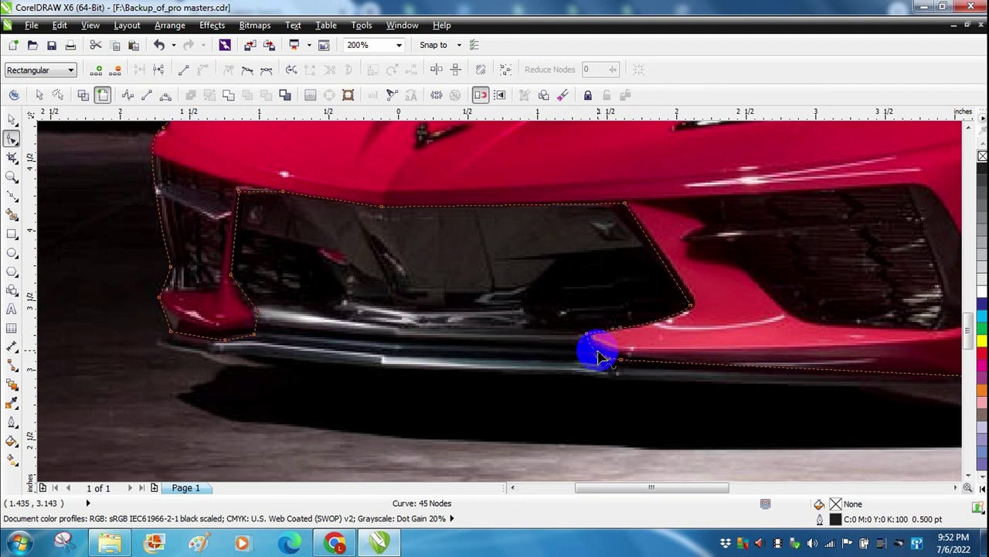
Convert the front wheel arch segment nearest the bumper to a curve and bend it around the tyre
{"action": "left_click_drag", "start_coordinate": [700, 493], "coordinate": [753, 492]}
{"action": "mouse_move", "coordinate": [967, 334]}
{"action": "left_mouse_down"}
{"action": "mouse_move", "coordinate": [970, 313]}
{"action": "mouse_move", "coordinate": [972, 344]}
{"action": "left_mouse_up"}
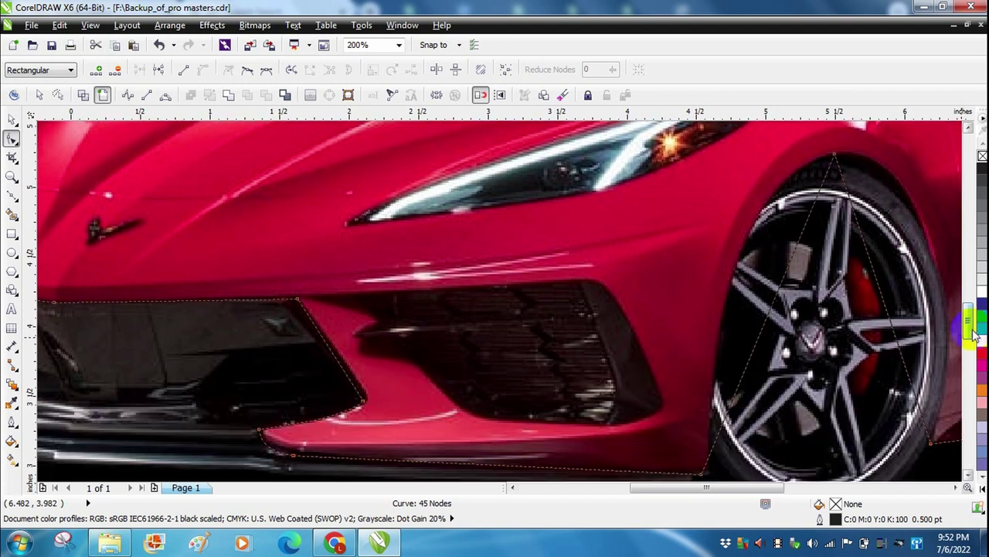
{"action": "right_click", "coordinate": [780, 292]}
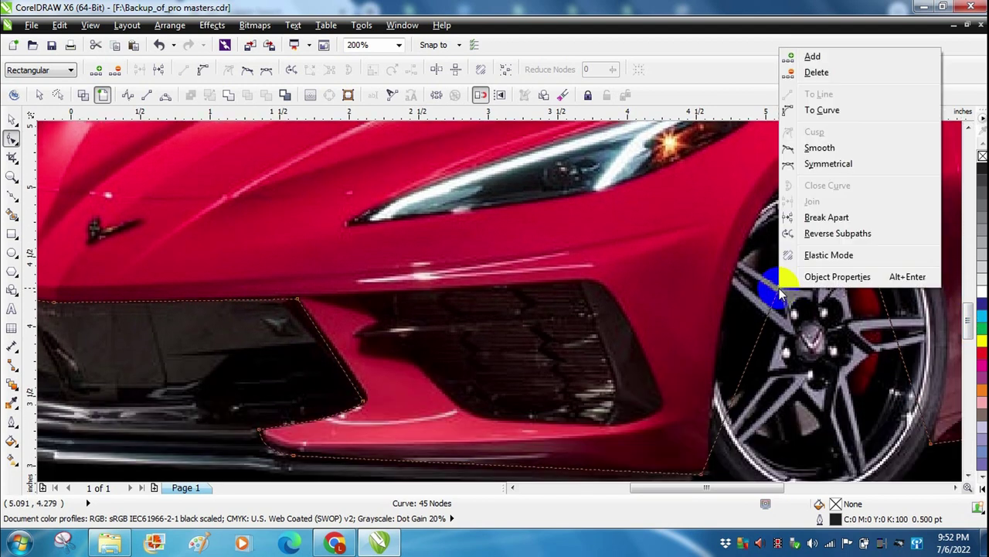
{"action": "left_click", "coordinate": [819, 110]}
{"action": "left_click_drag", "start_coordinate": [781, 282], "coordinate": [751, 218]}
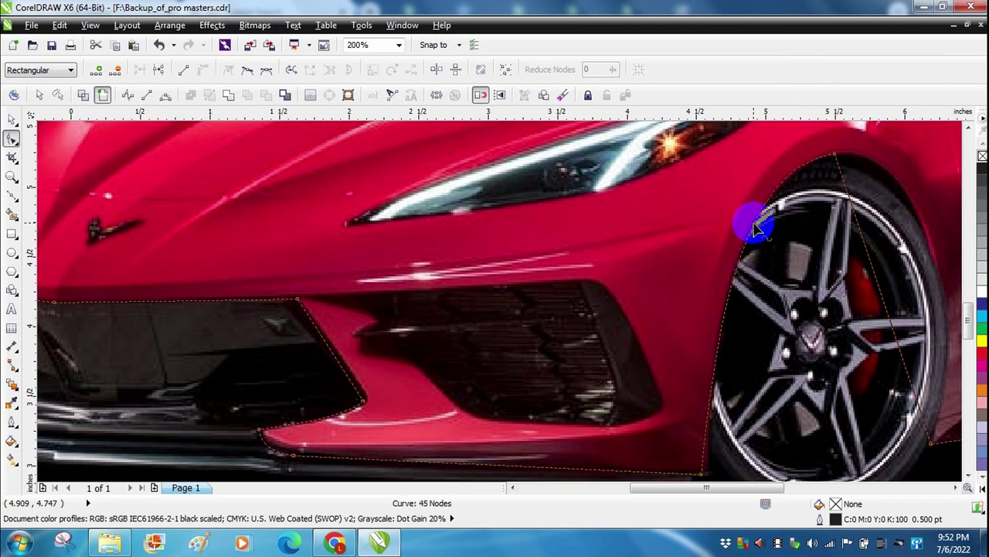
{"action": "left_click_drag", "start_coordinate": [764, 489], "coordinate": [791, 490]}
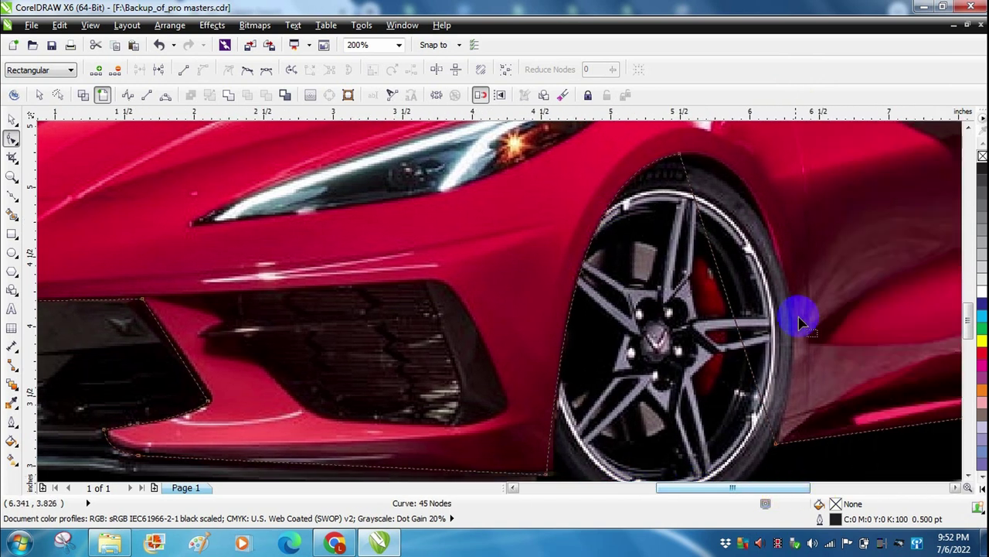
Convert the segment along the rear side of the front wheel arch to a curve and bend it around the tyre
{"action": "right_click", "coordinate": [719, 274]}
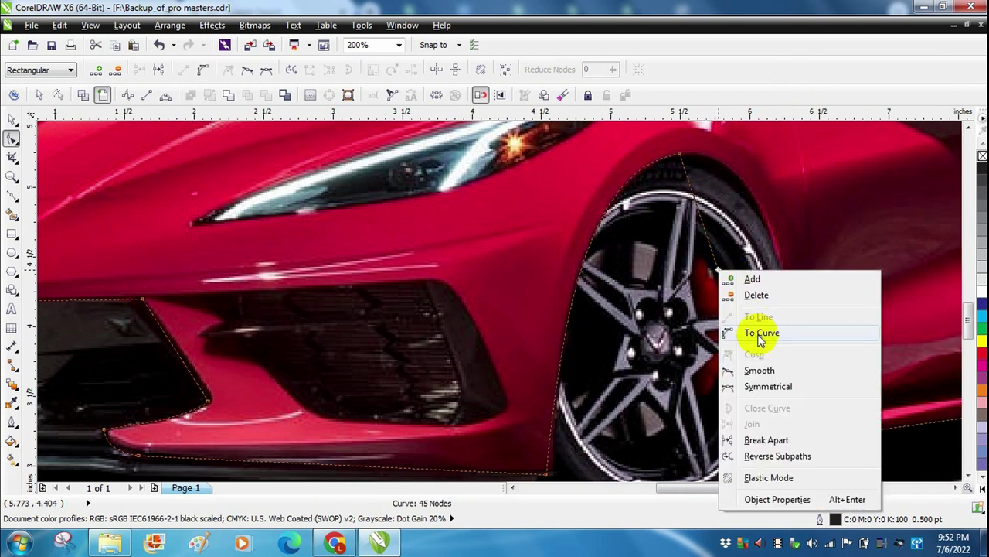
{"action": "left_click", "coordinate": [761, 333]}
{"action": "left_click", "coordinate": [719, 276]}
{"action": "mouse_move", "coordinate": [719, 274]}
{"action": "left_mouse_down"}
{"action": "mouse_move", "coordinate": [762, 232]}
{"action": "mouse_move", "coordinate": [764, 216]}
{"action": "left_mouse_up"}
{"action": "left_click", "coordinate": [773, 369]}
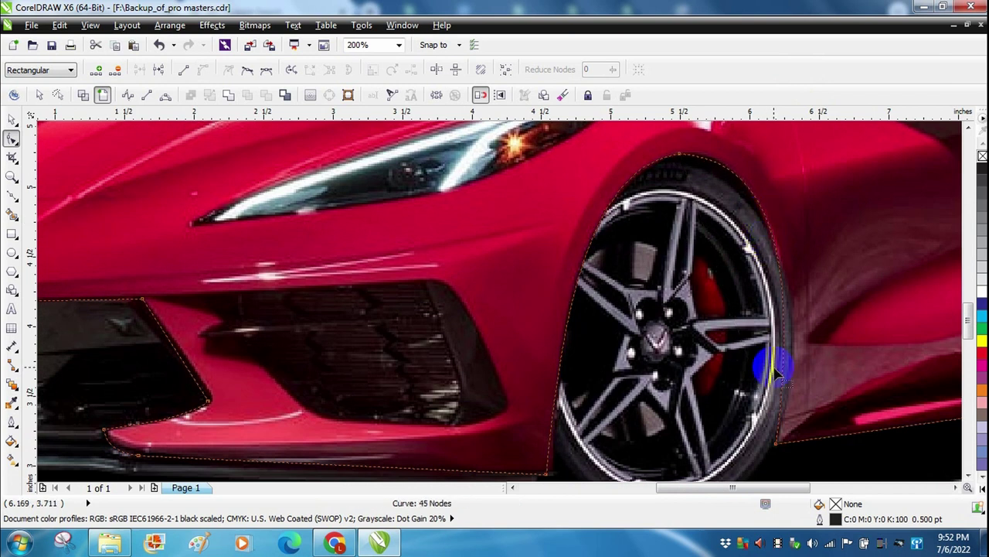
{"action": "left_click_drag", "start_coordinate": [785, 376], "coordinate": [789, 377]}
{"action": "left_click", "coordinate": [796, 267]}
{"action": "left_click_drag", "start_coordinate": [796, 267], "coordinate": [777, 245]}
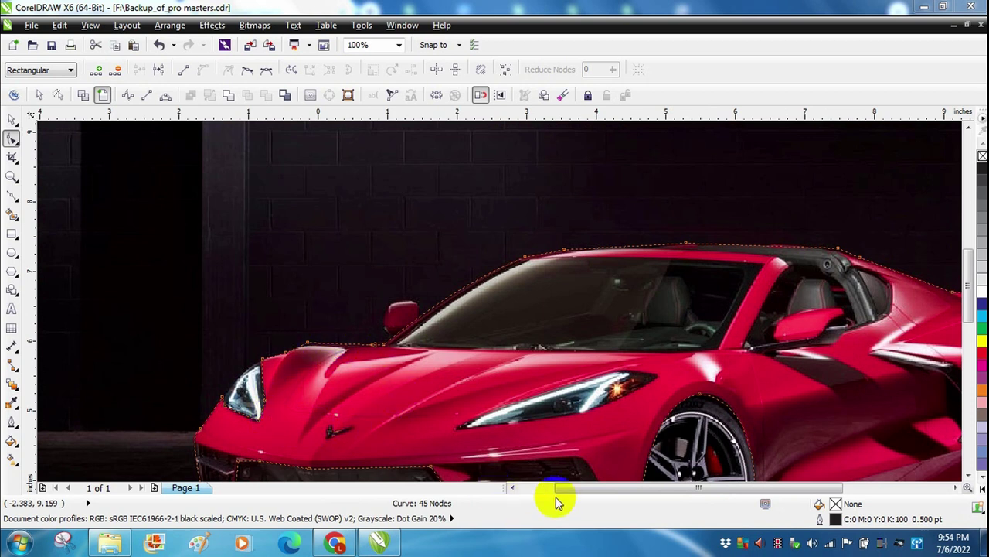
At 200% zoom, trace the near headlight as a closed four-node Bezier shape through its corners
{"action": "left_click_drag", "start_coordinate": [601, 487], "coordinate": [667, 489]}
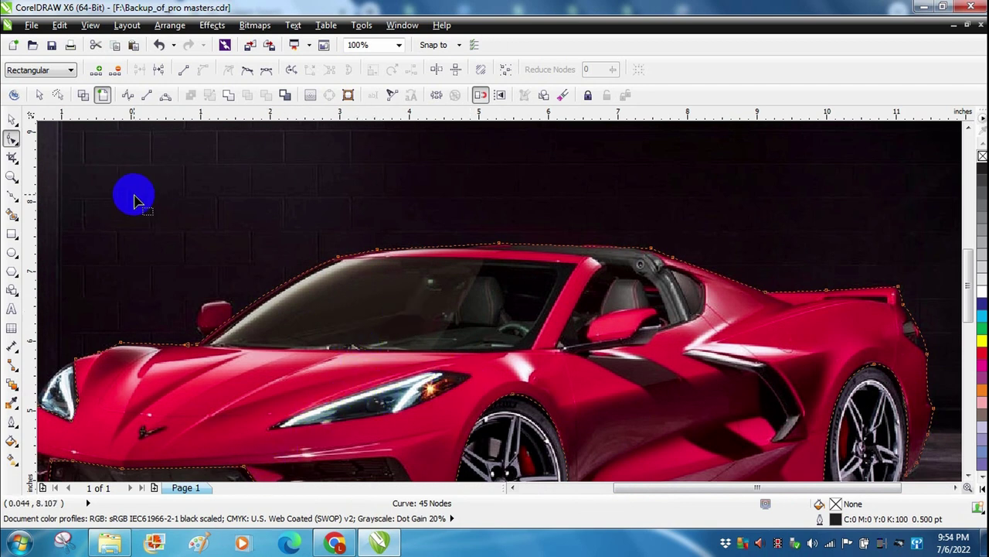
{"action": "left_click", "coordinate": [12, 195]}
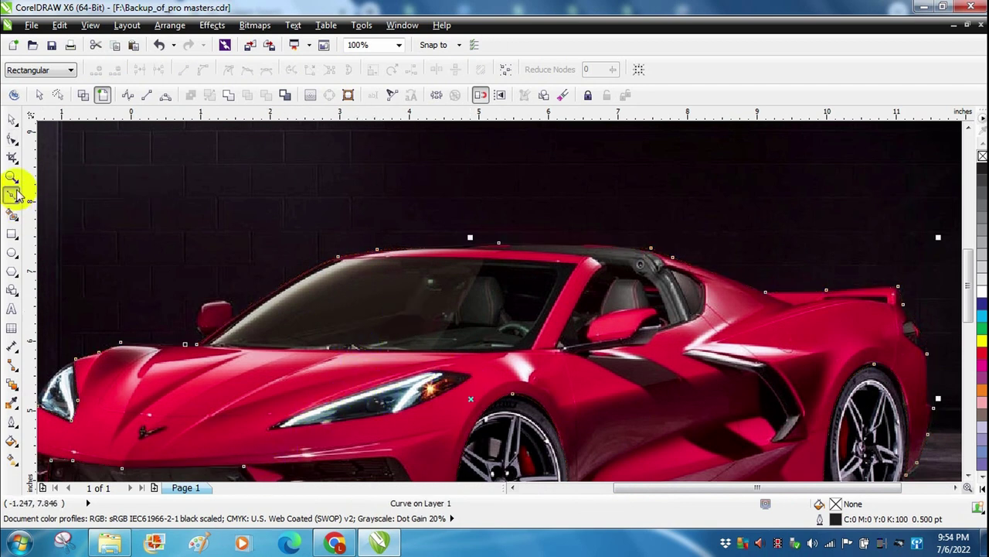
{"action": "left_click", "coordinate": [400, 47]}
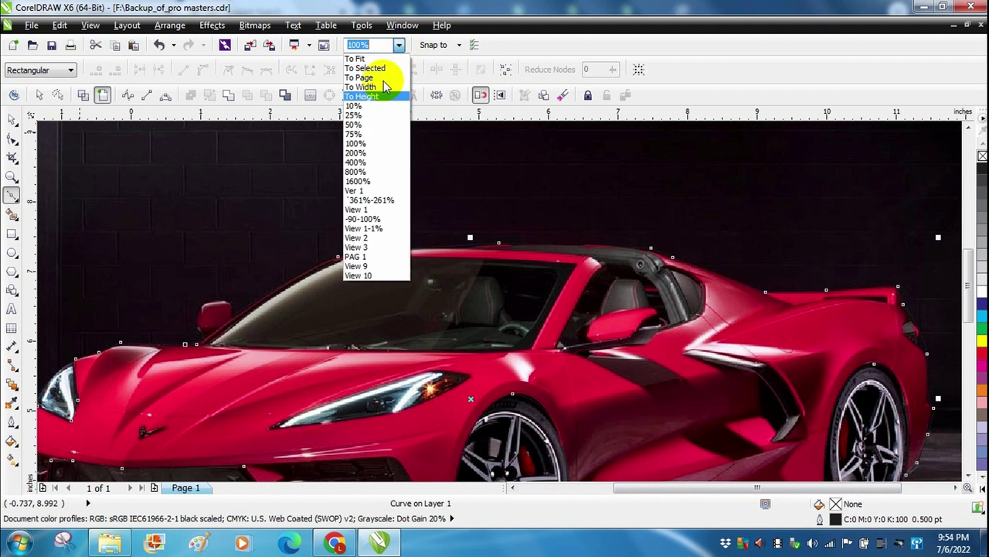
{"action": "left_click", "coordinate": [362, 154]}
{"action": "left_click_drag", "start_coordinate": [968, 283], "coordinate": [967, 311]}
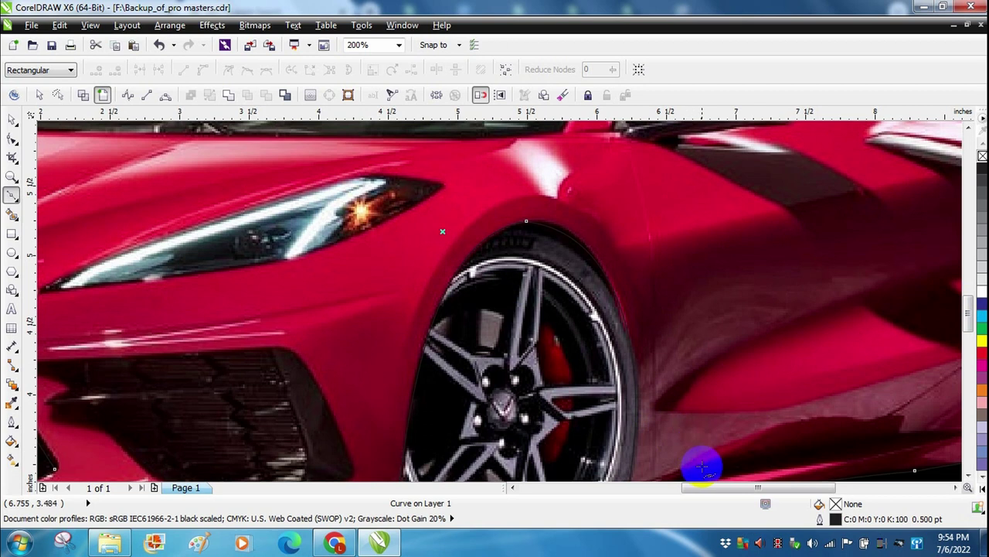
{"action": "left_click_drag", "start_coordinate": [710, 487], "coordinate": [681, 489]}
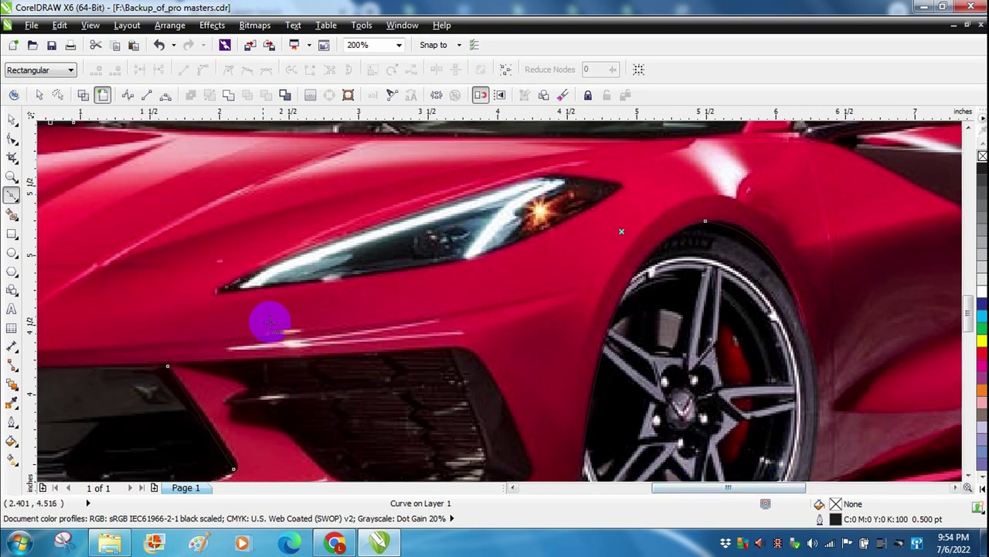
{"action": "left_click", "coordinate": [219, 292]}
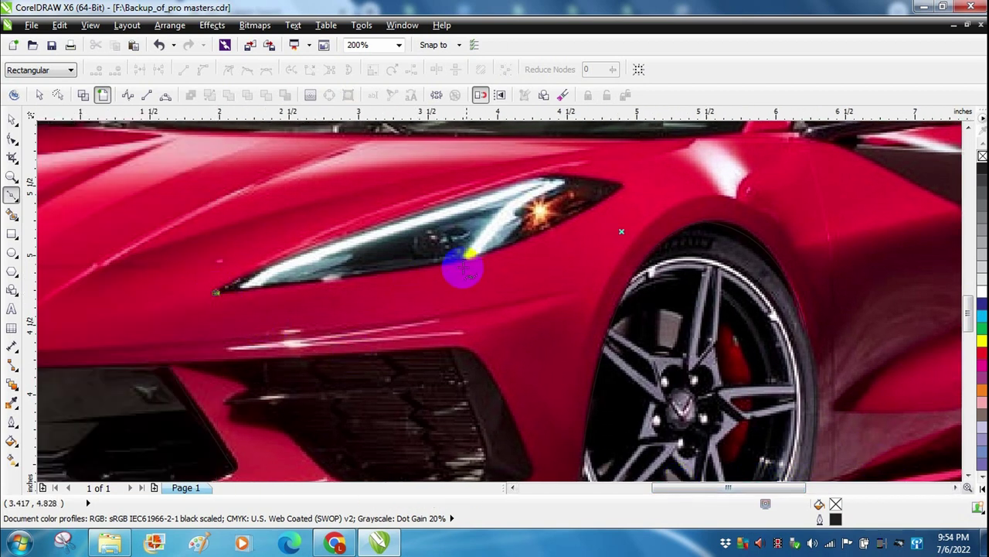
{"action": "left_click", "coordinate": [470, 255]}
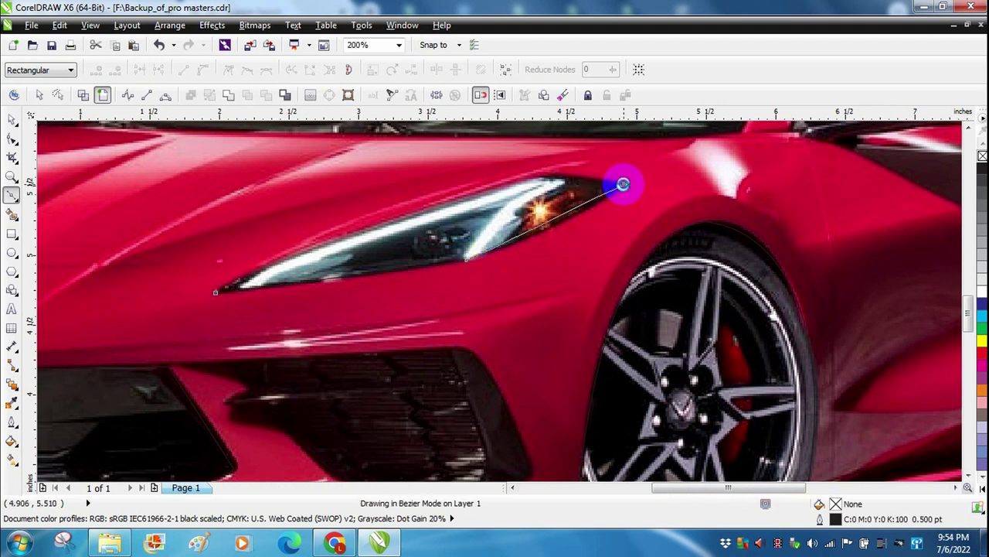
{"action": "left_click", "coordinate": [623, 184]}
{"action": "left_click", "coordinate": [541, 173]}
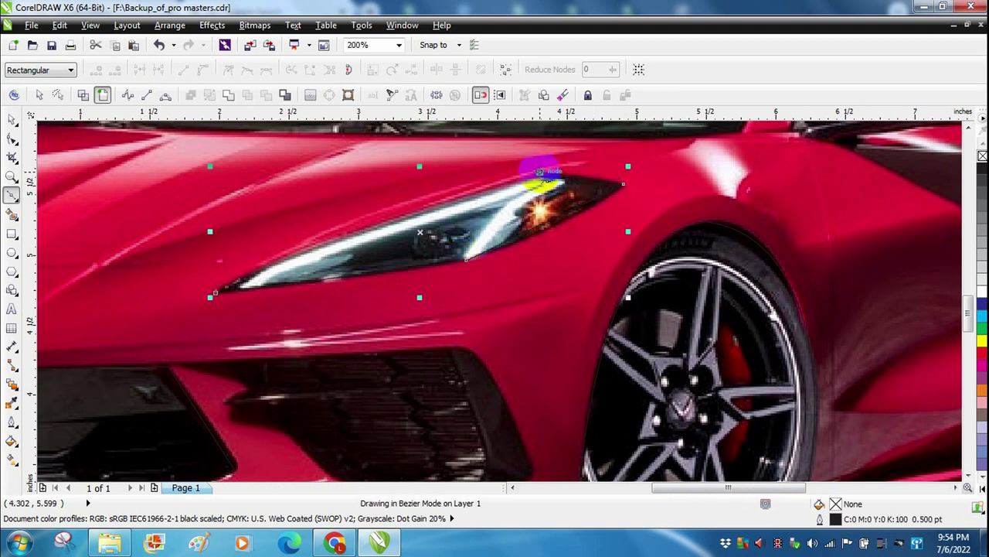
{"action": "left_click", "coordinate": [214, 293]}
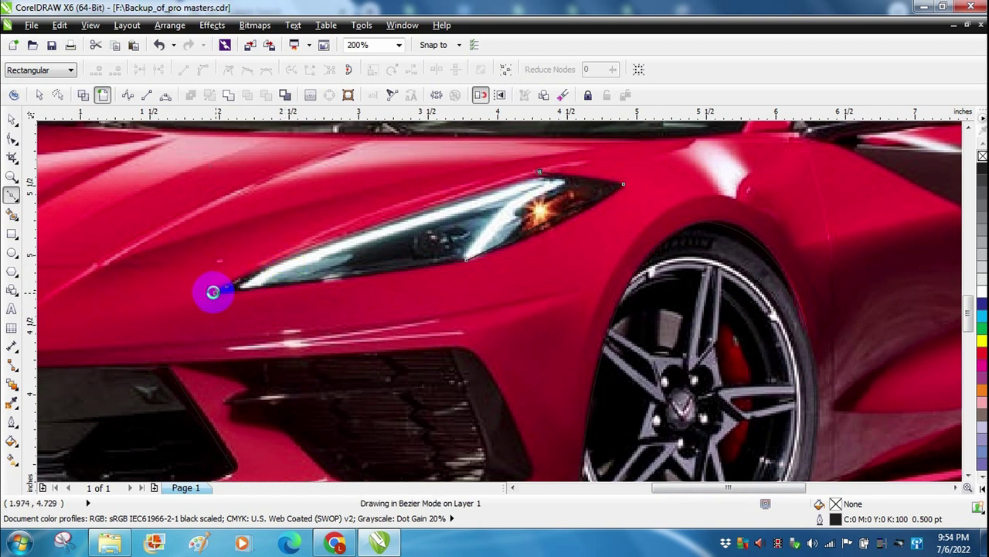
Trace the windshield as a closed four-node Bezier shape along the glass corners
{"action": "left_click_drag", "start_coordinate": [695, 497], "coordinate": [596, 490]}
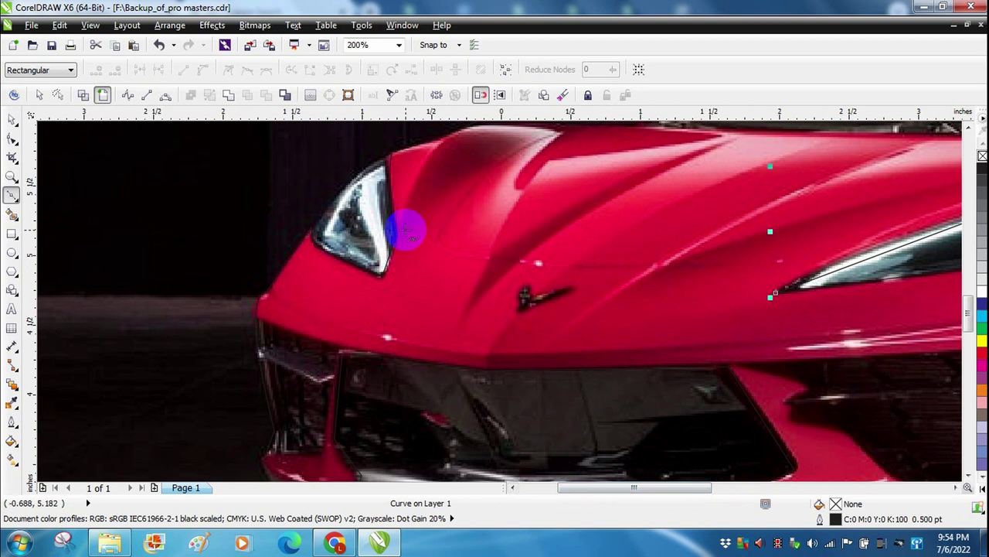
{"action": "scroll", "coordinate": [969, 326], "scroll_direction": "up", "scroll_amount": 3}
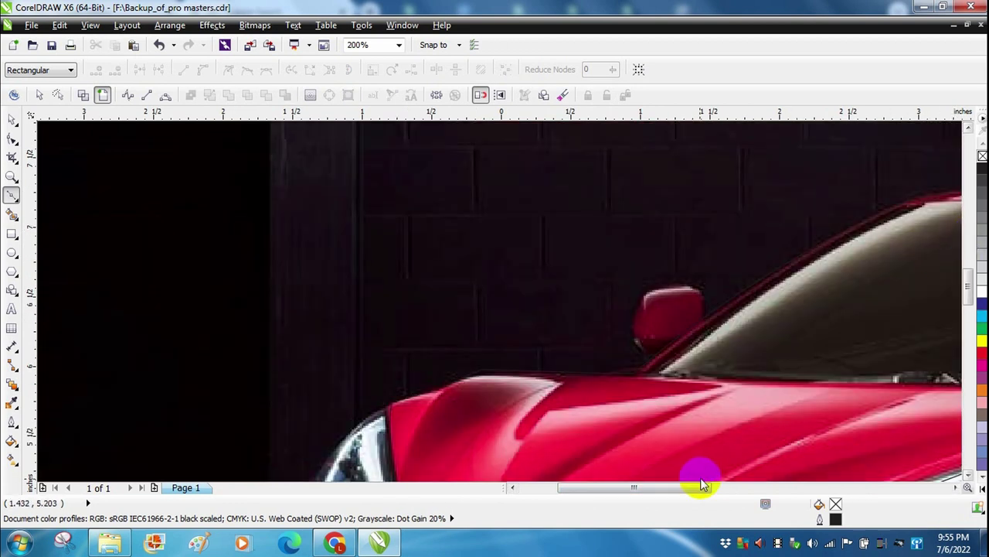
{"action": "left_click_drag", "start_coordinate": [671, 495], "coordinate": [753, 495]}
{"action": "left_click", "coordinate": [809, 380]}
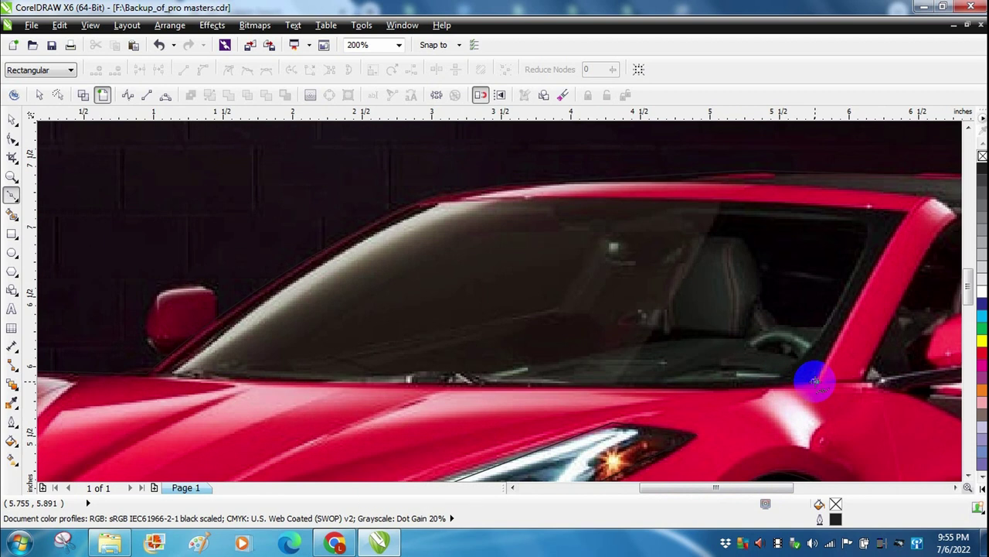
{"action": "left_click", "coordinate": [909, 210]}
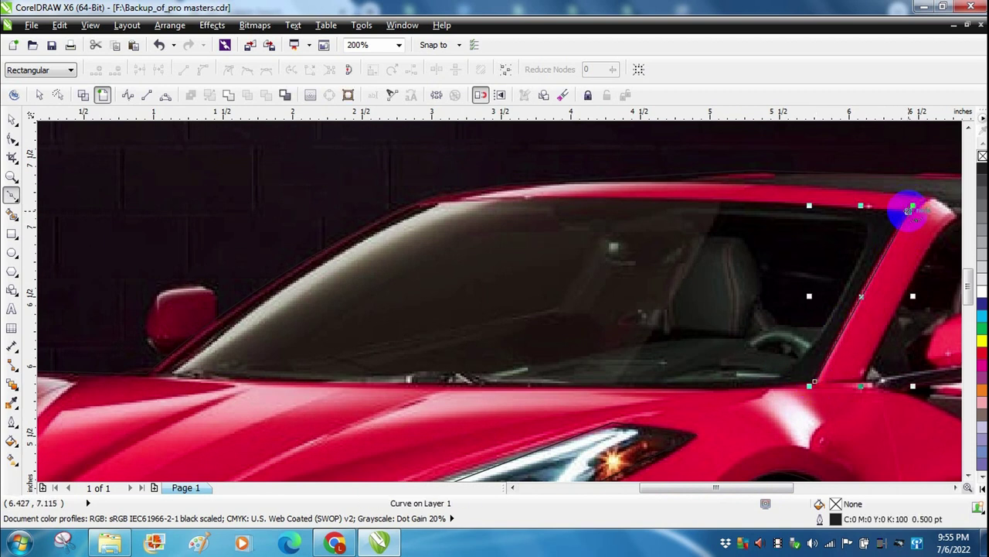
{"action": "left_click", "coordinate": [436, 201]}
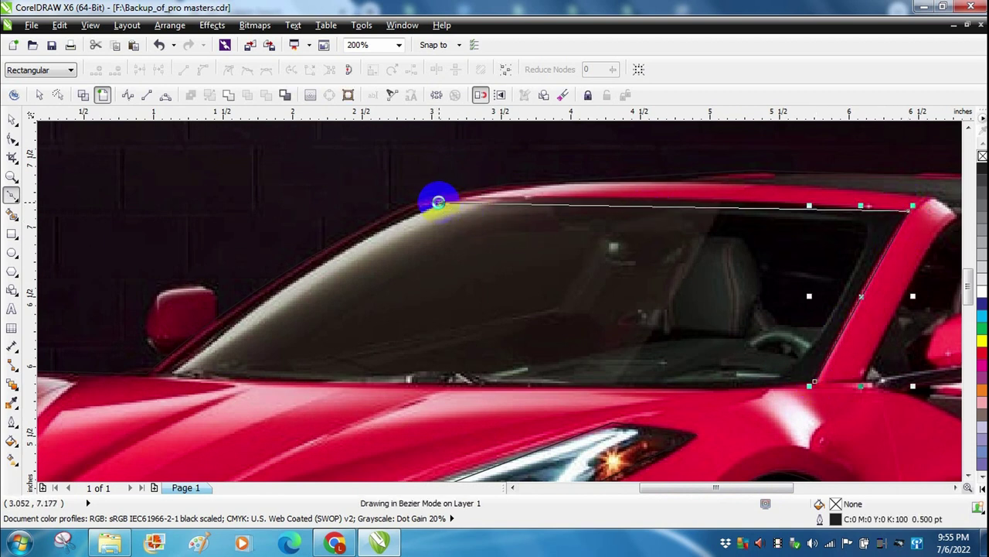
{"action": "left_click", "coordinate": [174, 373]}
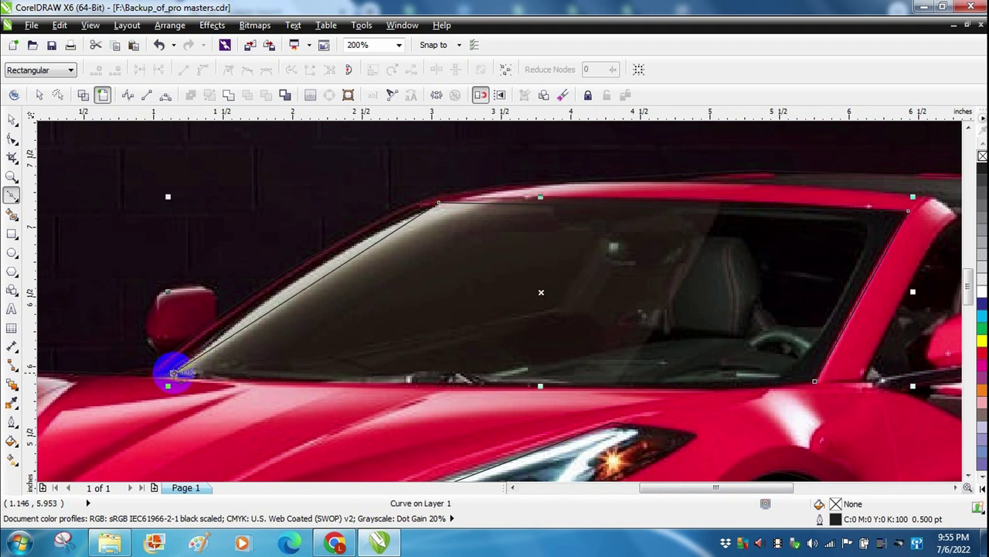
{"action": "left_click", "coordinate": [806, 380]}
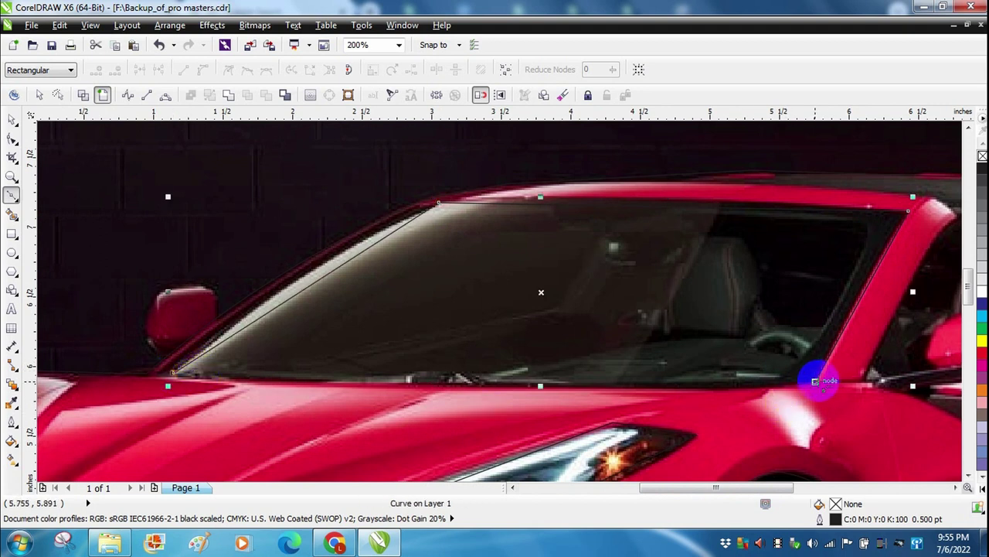
{"action": "left_click", "coordinate": [814, 380]}
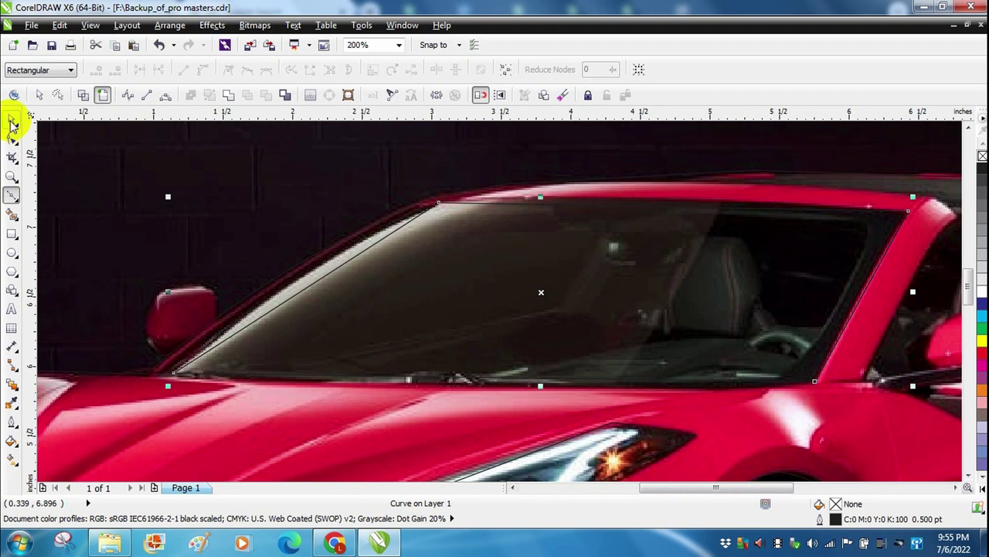
Convert the windshield outline's far slanted edge to a curve and bend it outward along the glass
{"action": "left_click", "coordinate": [12, 120]}
{"action": "key", "text": "F10"}
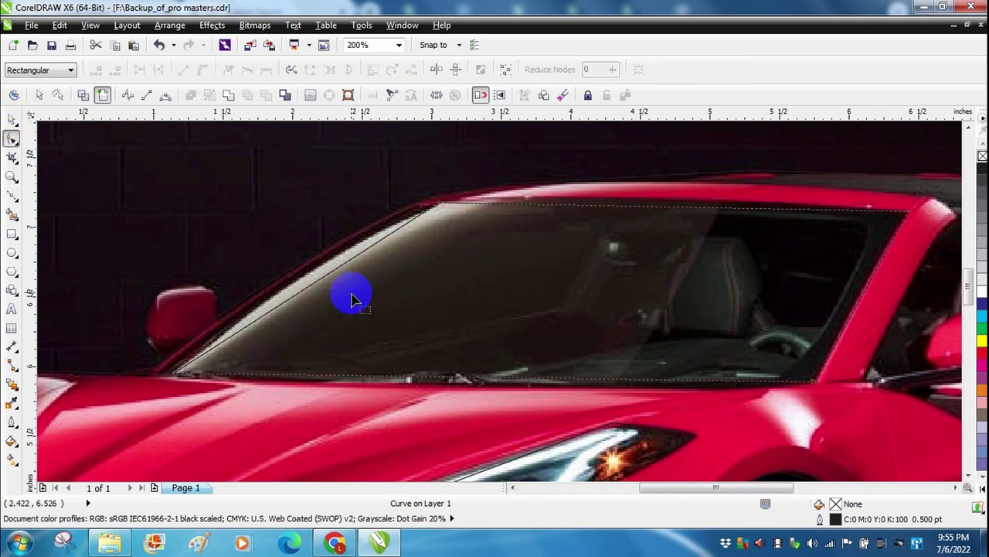
{"action": "right_click", "coordinate": [340, 267]}
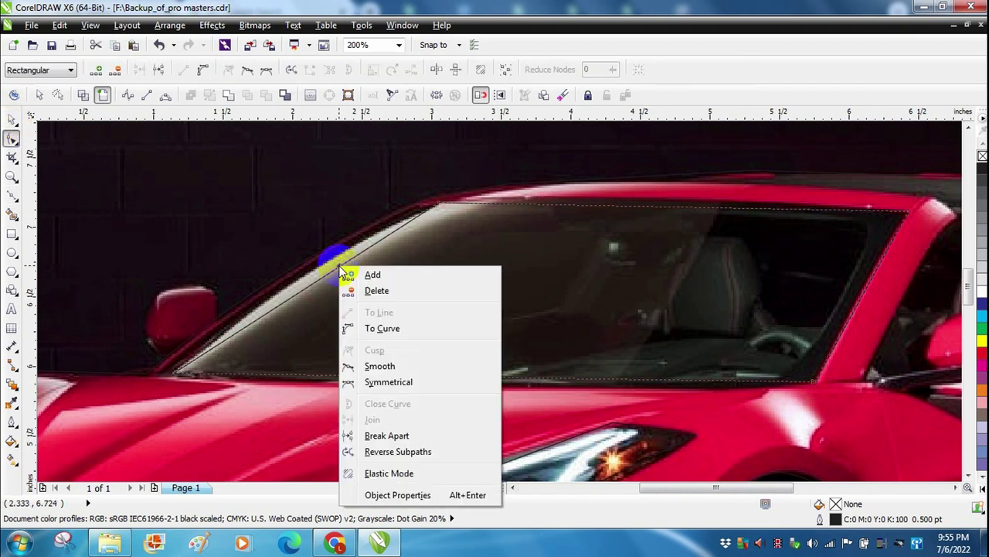
{"action": "left_click", "coordinate": [377, 331]}
{"action": "left_click_drag", "start_coordinate": [311, 269], "coordinate": [315, 271]}
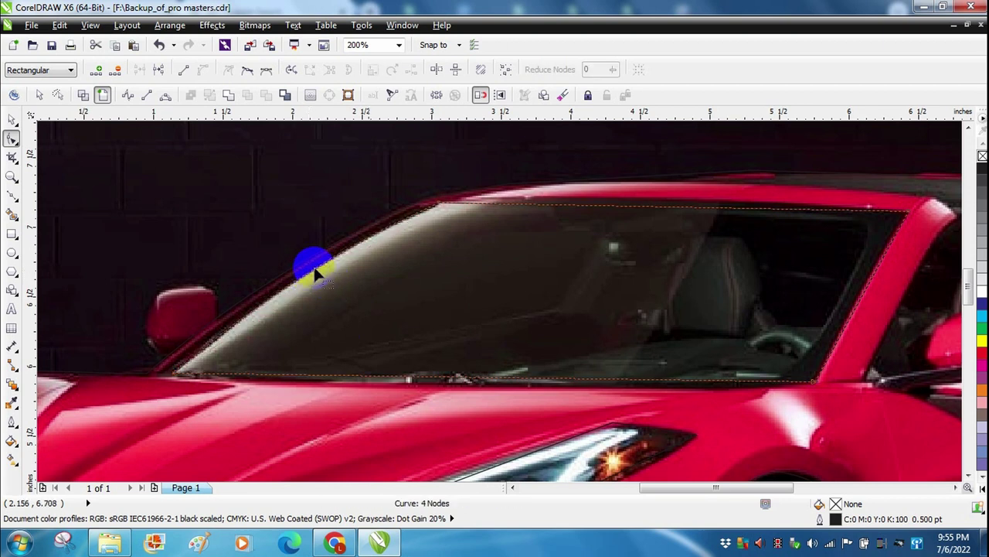
Convert the windshield outline's upper edge to a curve and bend it slightly upward along the roof line
{"action": "right_click", "coordinate": [685, 215]}
{"action": "left_click", "coordinate": [677, 211]}
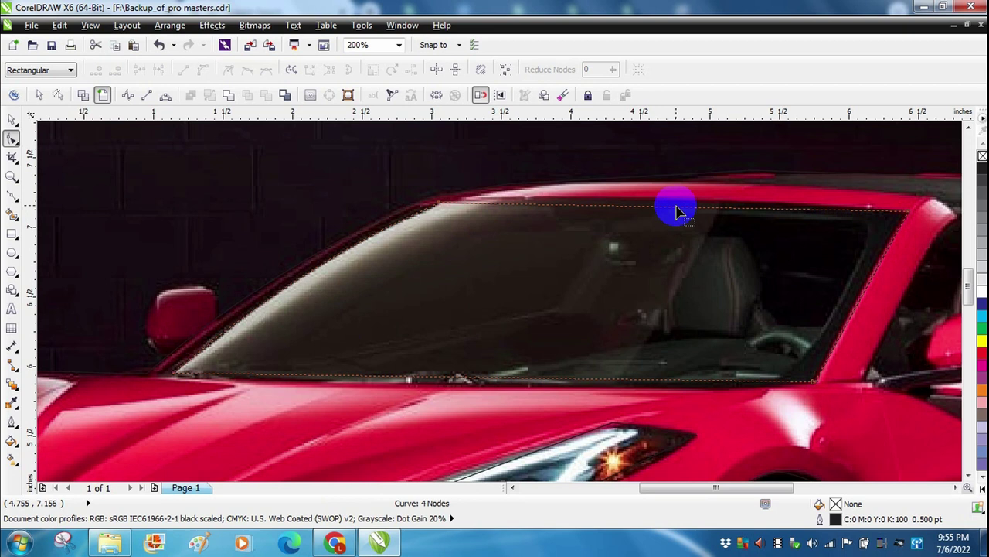
{"action": "right_click", "coordinate": [677, 211]}
{"action": "left_click", "coordinate": [669, 212]}
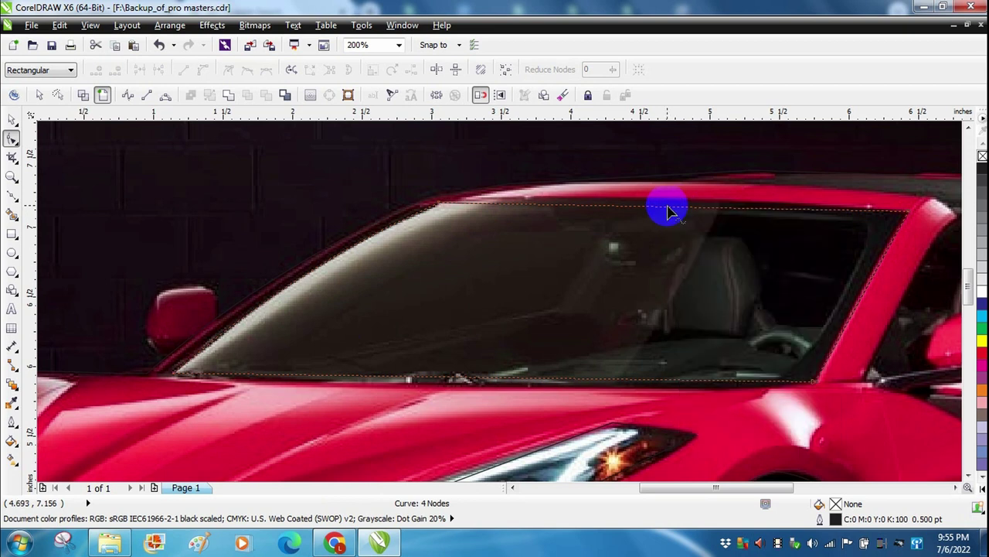
{"action": "right_click", "coordinate": [663, 209]}
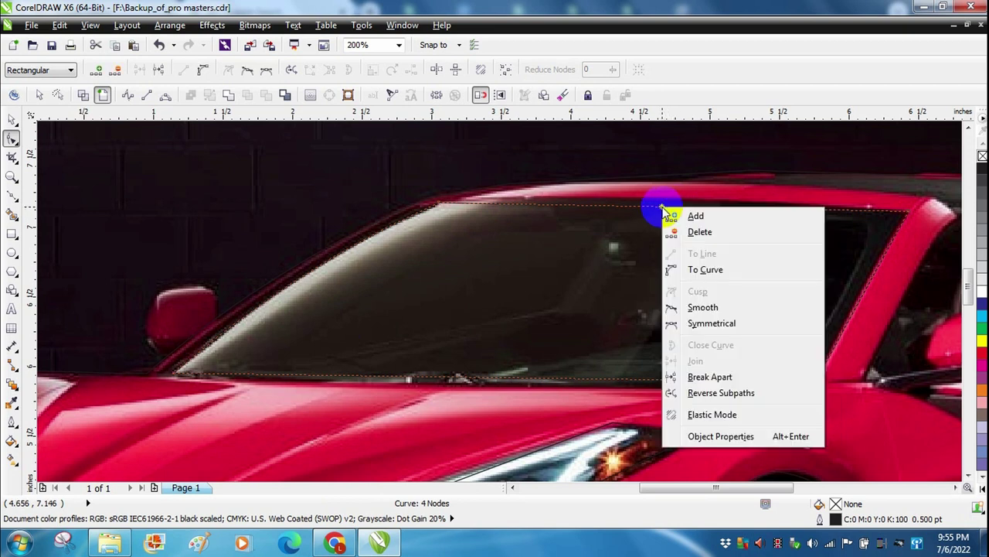
{"action": "left_click", "coordinate": [693, 270]}
{"action": "left_click_drag", "start_coordinate": [665, 213], "coordinate": [663, 204]}
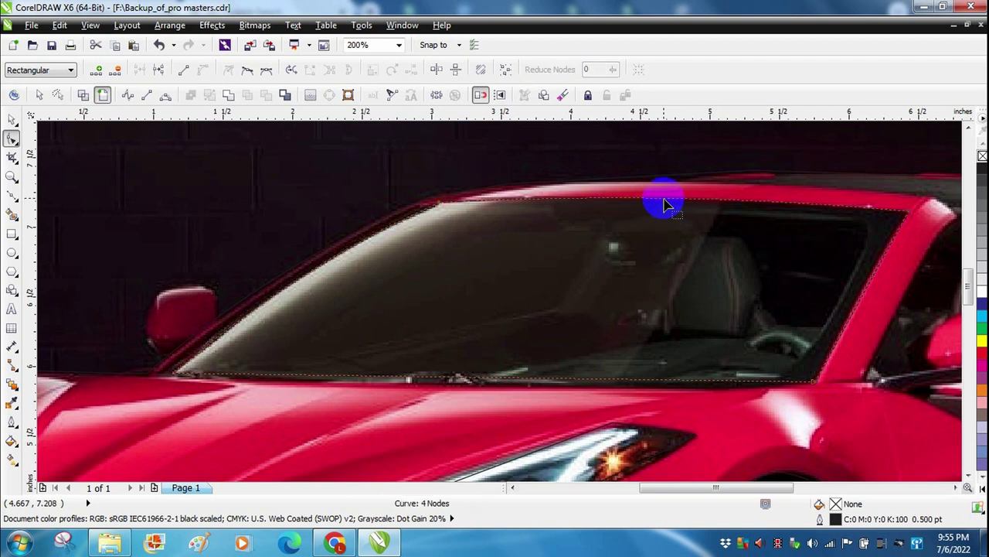
Convert the windshield outline's lower edge to a curve and bend it down to the hood line
{"action": "right_click", "coordinate": [597, 381]}
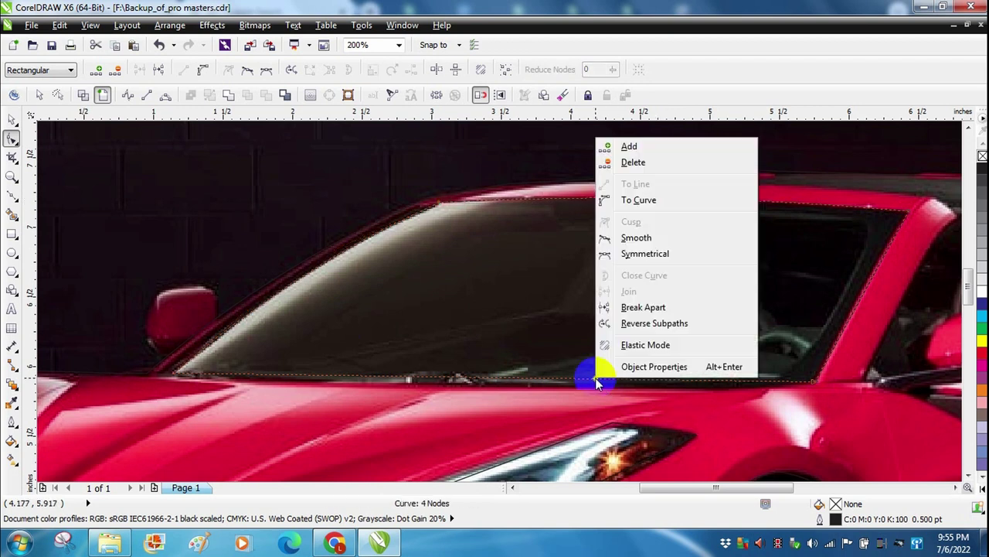
{"action": "left_click", "coordinate": [638, 202]}
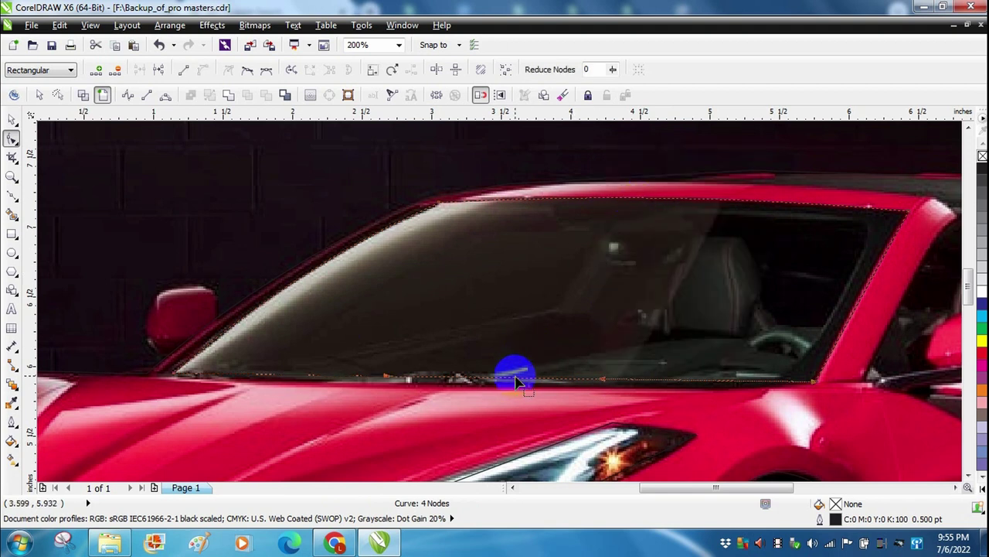
{"action": "left_click_drag", "start_coordinate": [516, 383], "coordinate": [518, 392]}
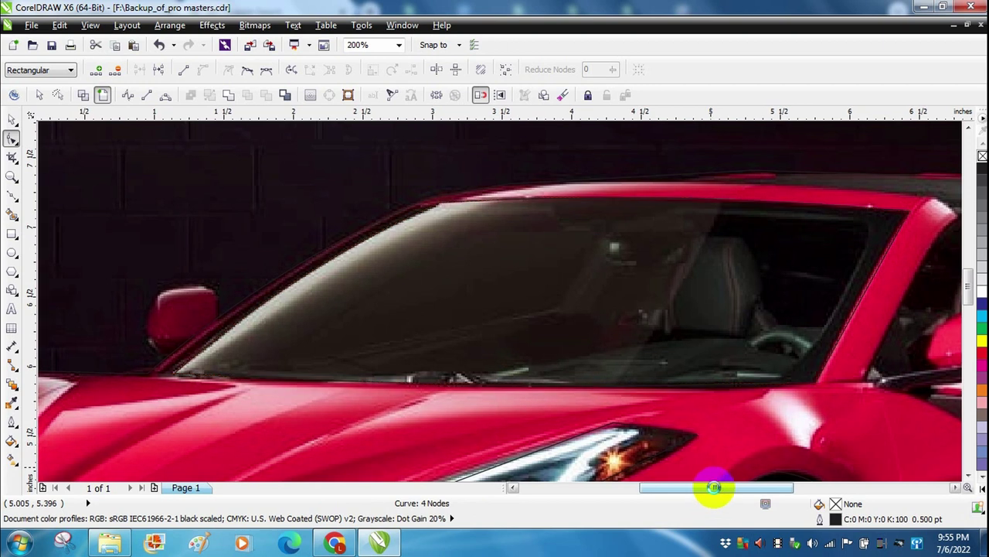
Try to convert the upper edge of the near headlight outline to a curve
{"action": "scroll", "coordinate": [714, 490], "scroll_direction": "right", "scroll_amount": 1}
{"action": "left_click_drag", "start_coordinate": [969, 278], "coordinate": [969, 297]}
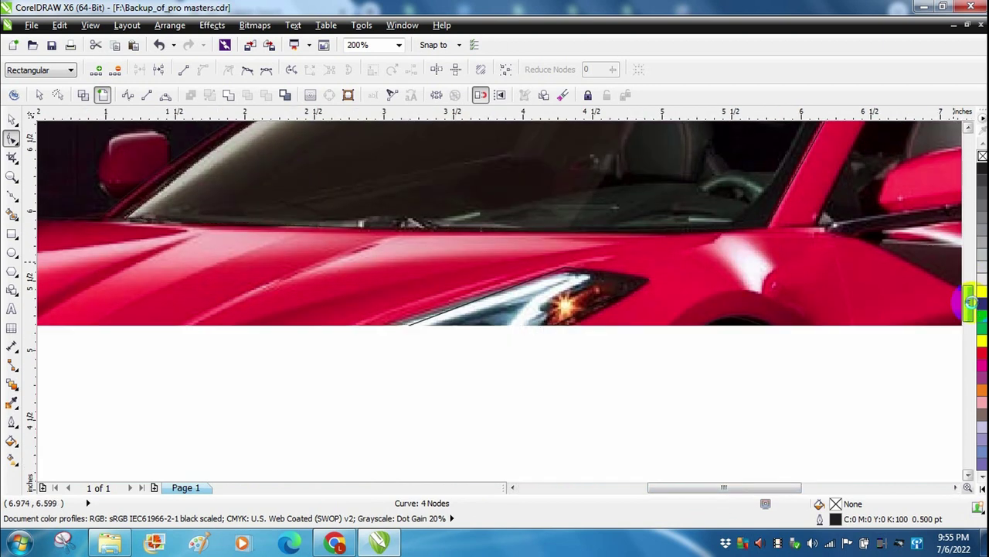
{"action": "right_click", "coordinate": [433, 323]}
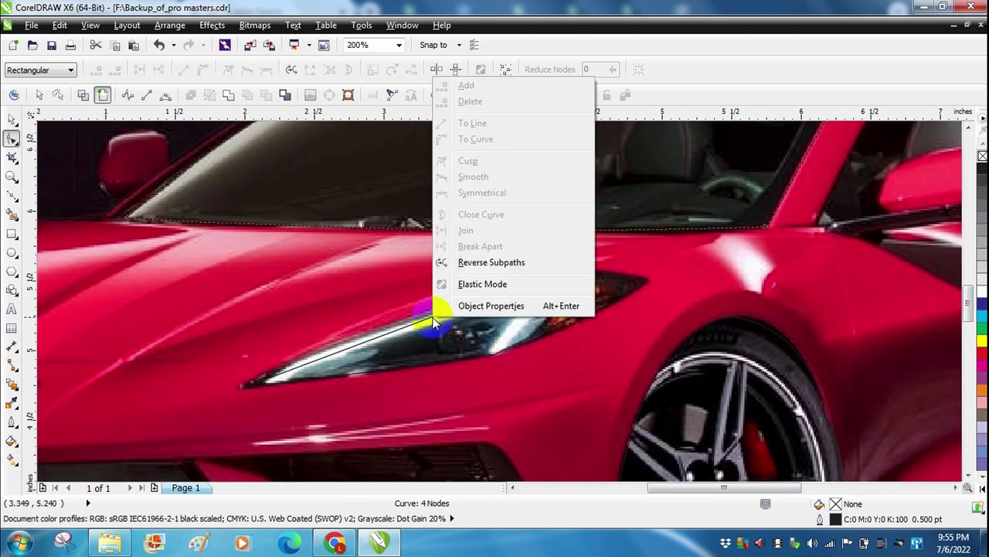
{"action": "left_click", "coordinate": [401, 334]}
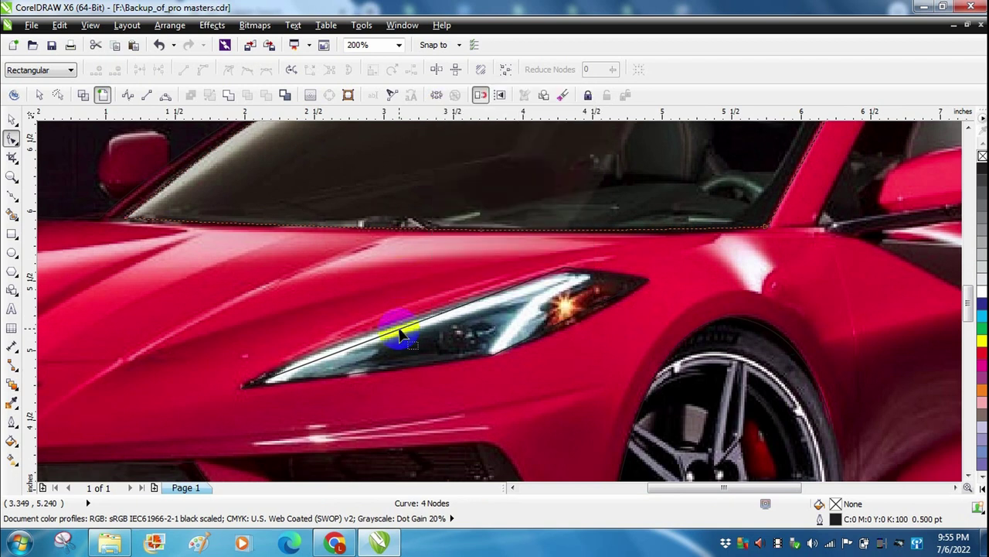
{"action": "right_click", "coordinate": [400, 334]}
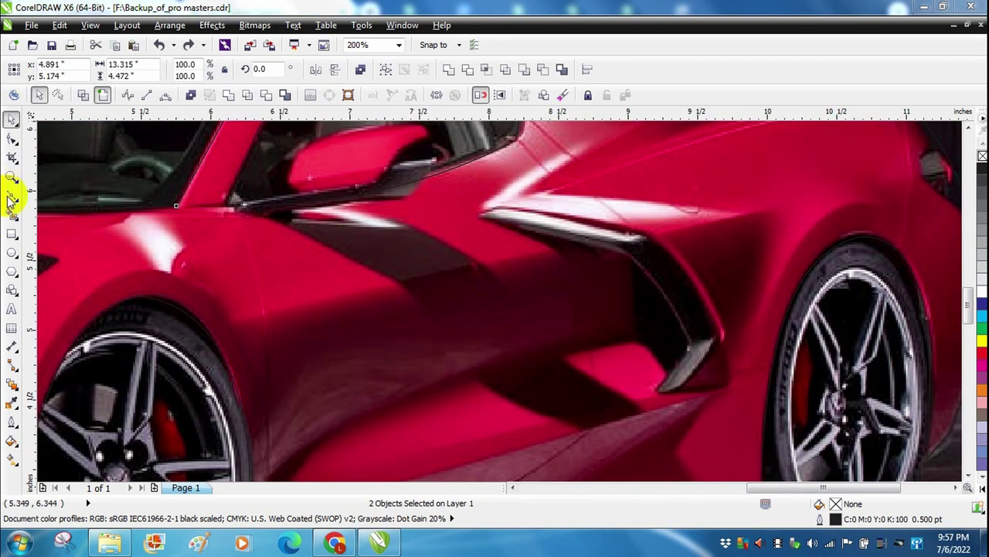
Trace the outer edge of the side air intake with straight segments, from its pointed front tip around to its lower tip
{"action": "left_click", "coordinate": [10, 197]}
{"action": "left_click", "coordinate": [517, 215]}
{"action": "left_click", "coordinate": [492, 210]}
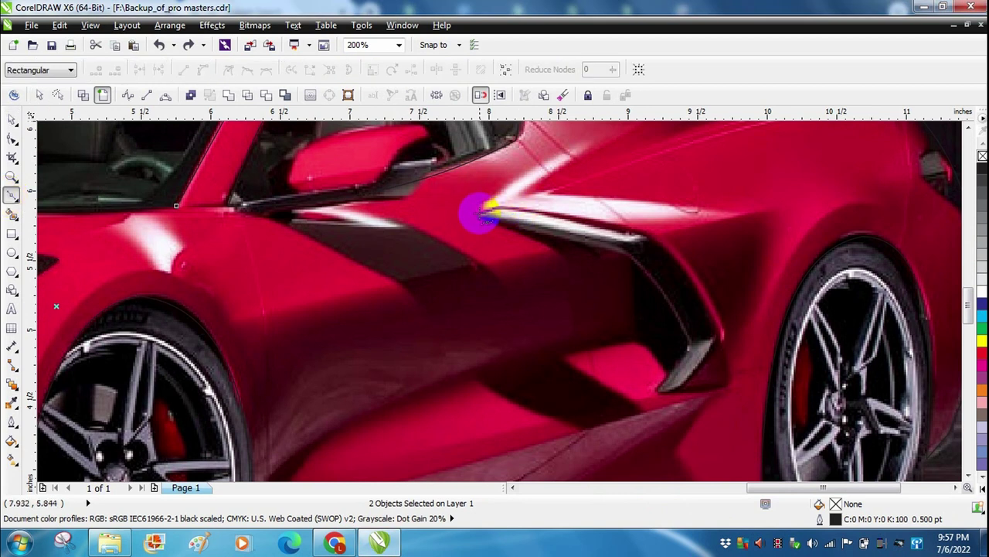
{"action": "left_click", "coordinate": [479, 213]}
{"action": "left_click", "coordinate": [497, 207]}
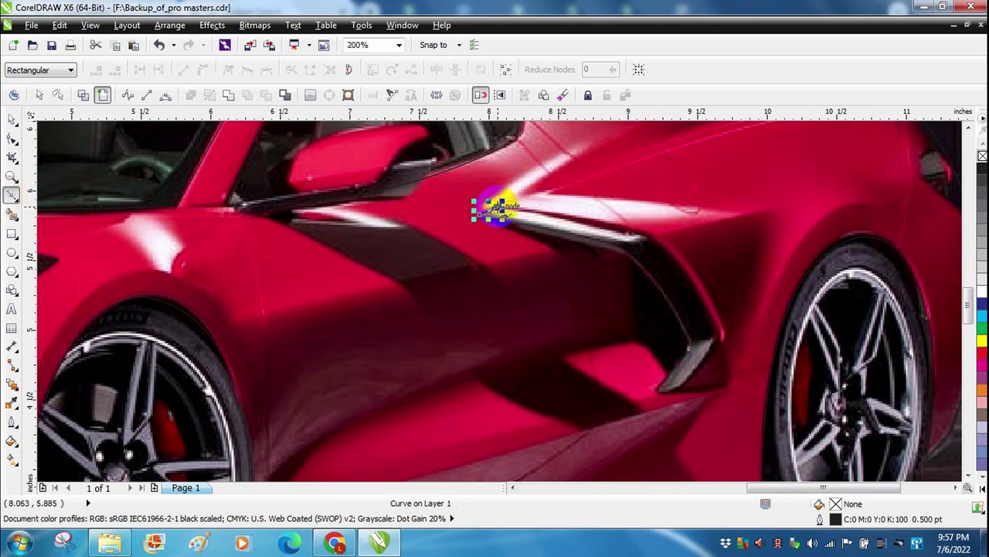
{"action": "left_click", "coordinate": [642, 234]}
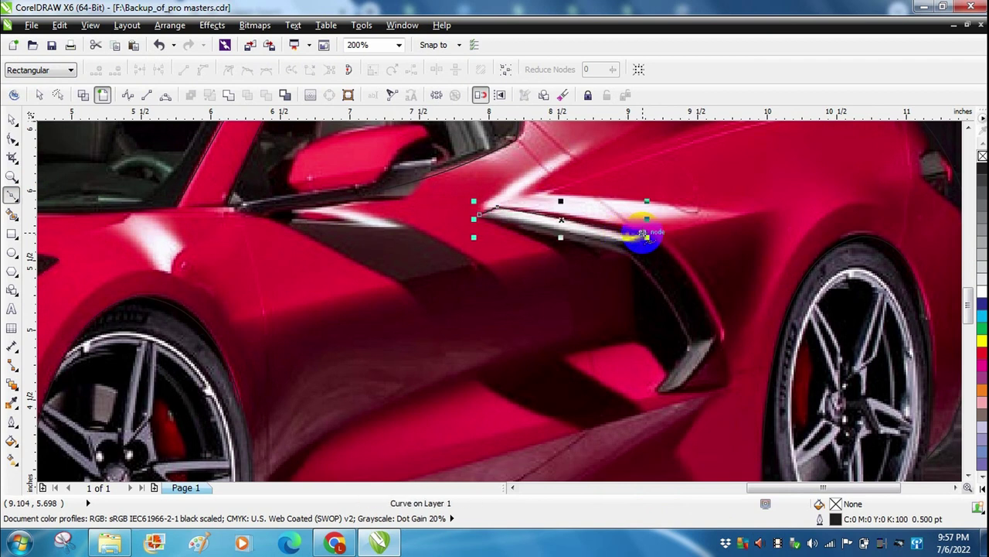
{"action": "left_click", "coordinate": [719, 337]}
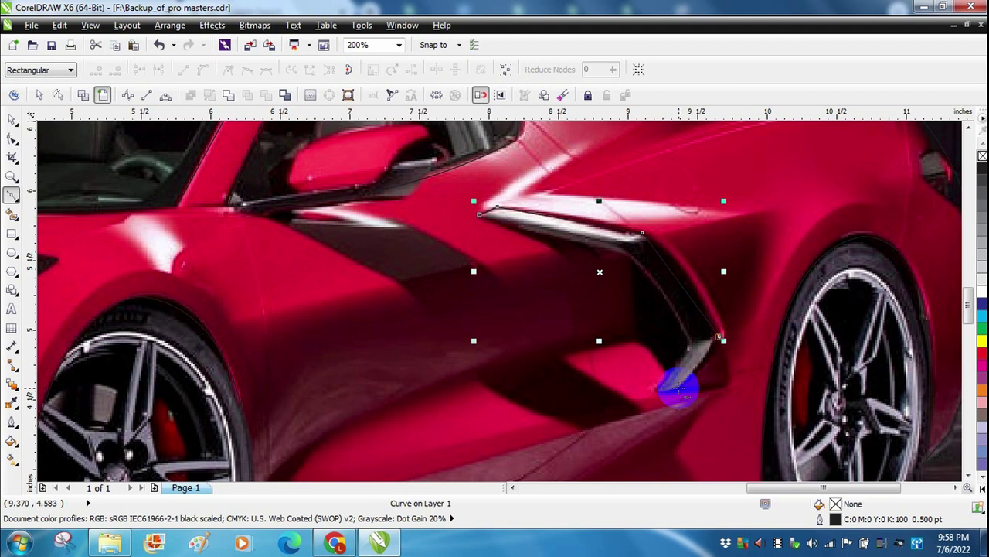
{"action": "left_click", "coordinate": [679, 392]}
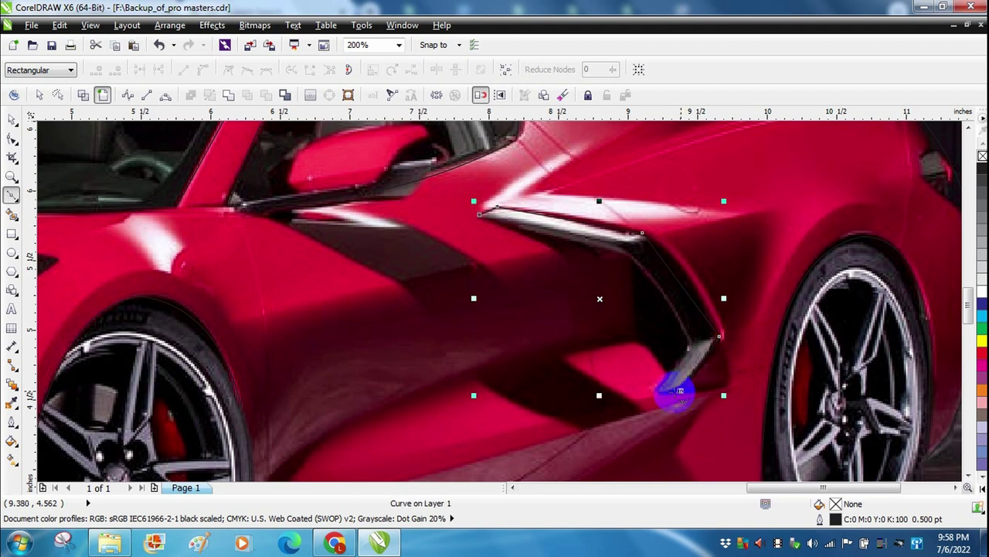
{"action": "left_click", "coordinate": [658, 394]}
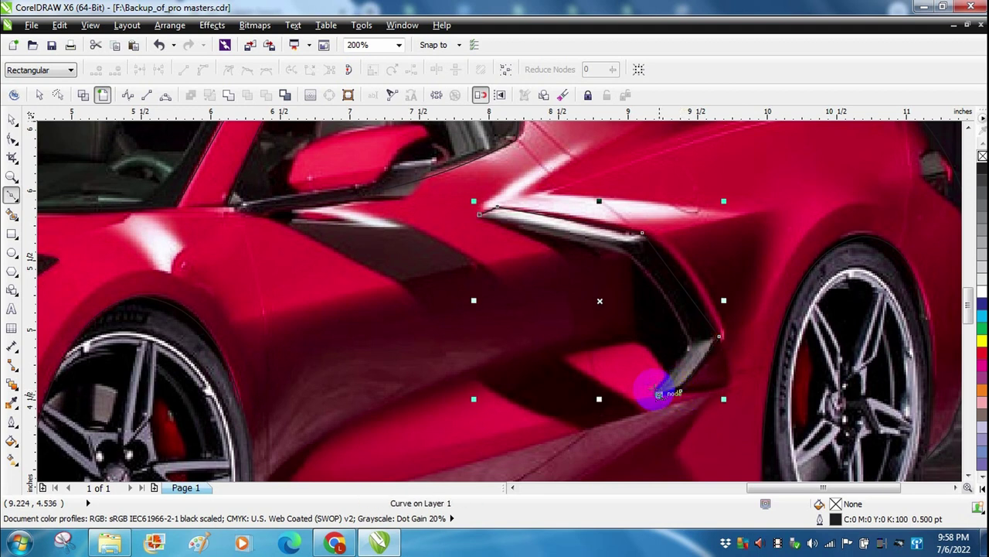
Trace the inner edge of the side air intake back up to the front tip and close the outline
{"action": "double_click", "coordinate": [688, 346]}
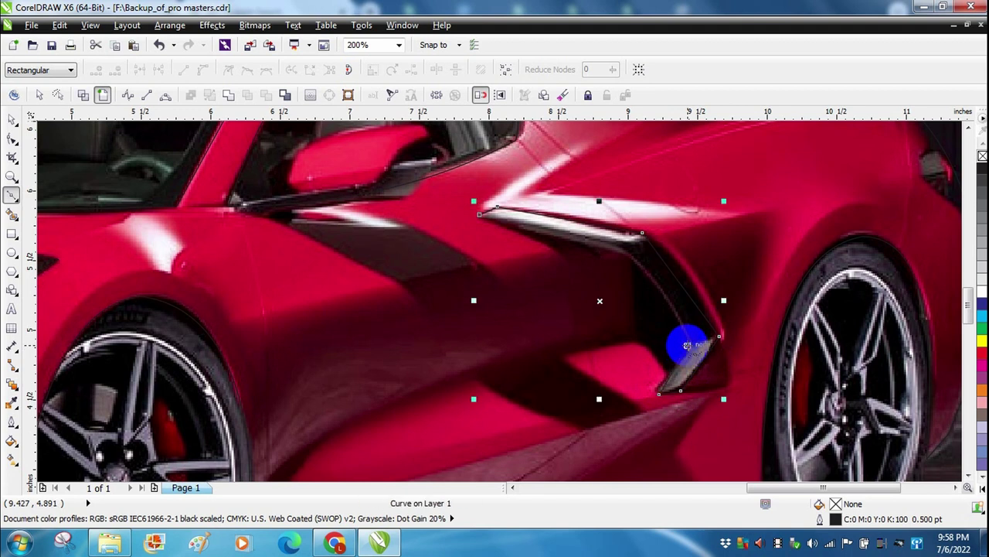
{"action": "left_click", "coordinate": [687, 345]}
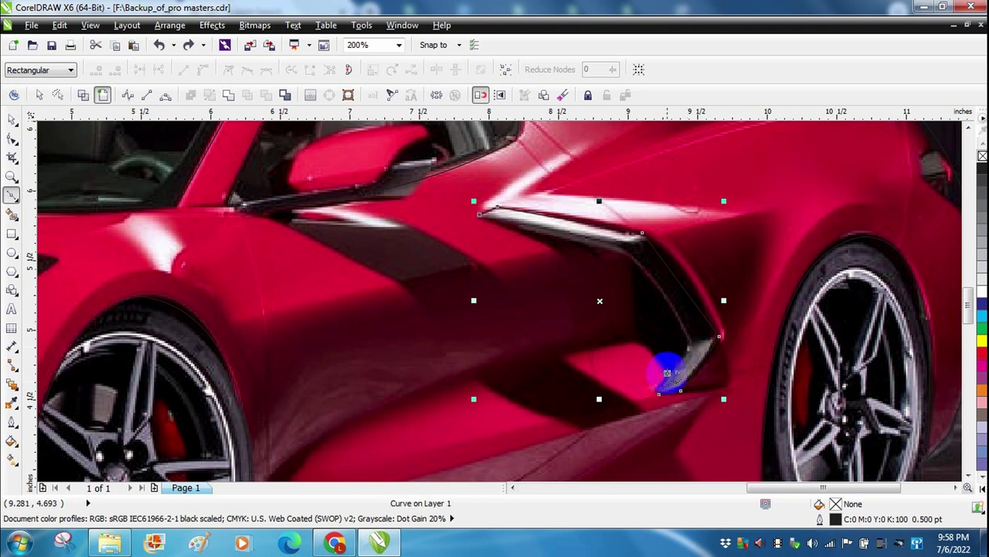
{"action": "left_click", "coordinate": [667, 372]}
{"action": "left_click", "coordinate": [636, 338]}
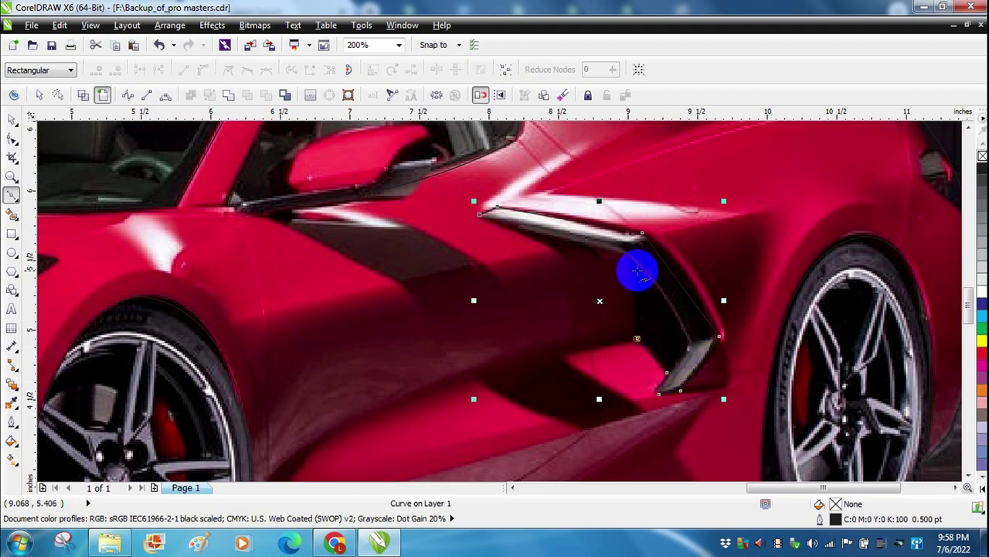
{"action": "left_click", "coordinate": [632, 264]}
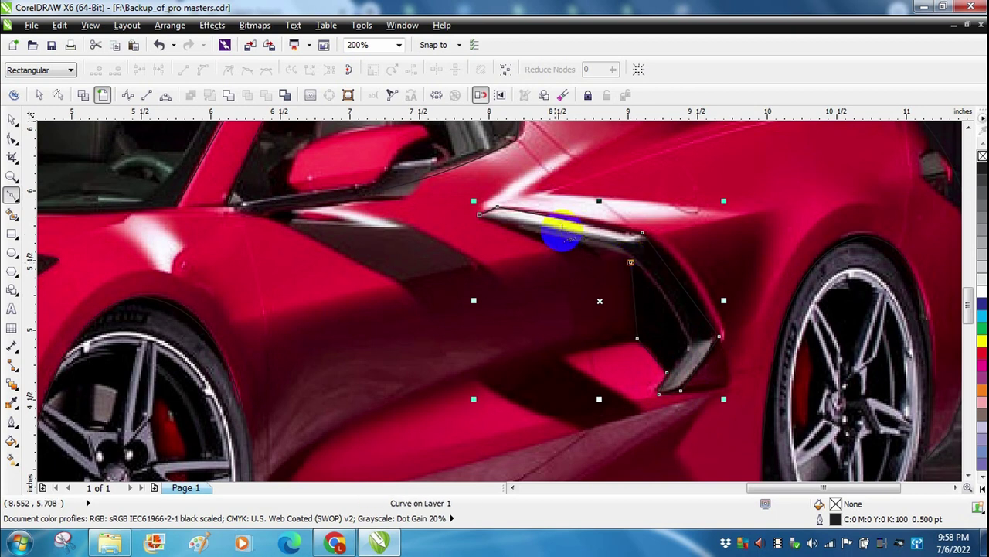
{"action": "left_click", "coordinate": [480, 214]}
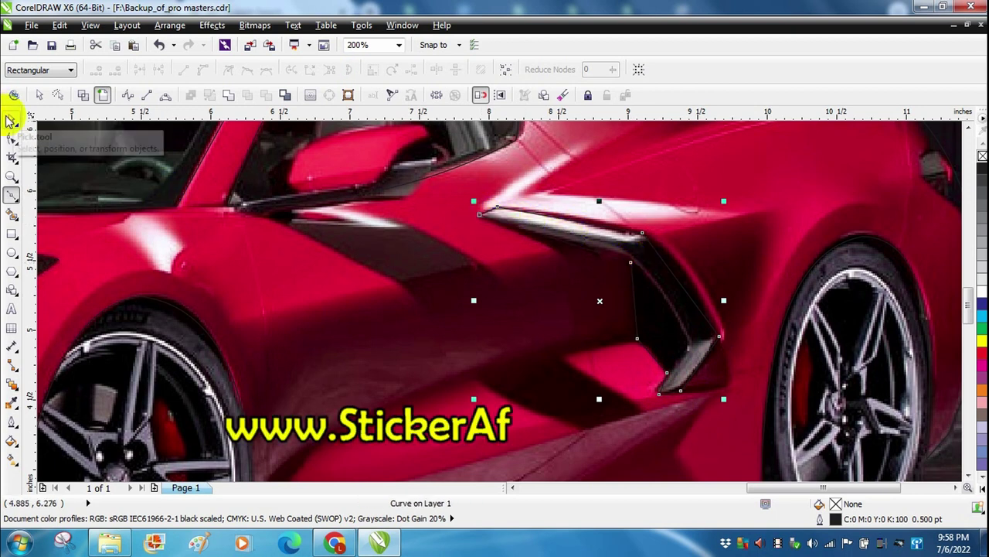
Convert the lower front edge of the side intake outline to a curve and bend it along the trim
{"action": "left_click", "coordinate": [10, 119]}
{"action": "left_click", "coordinate": [556, 244]}
{"action": "key", "text": "F10"}
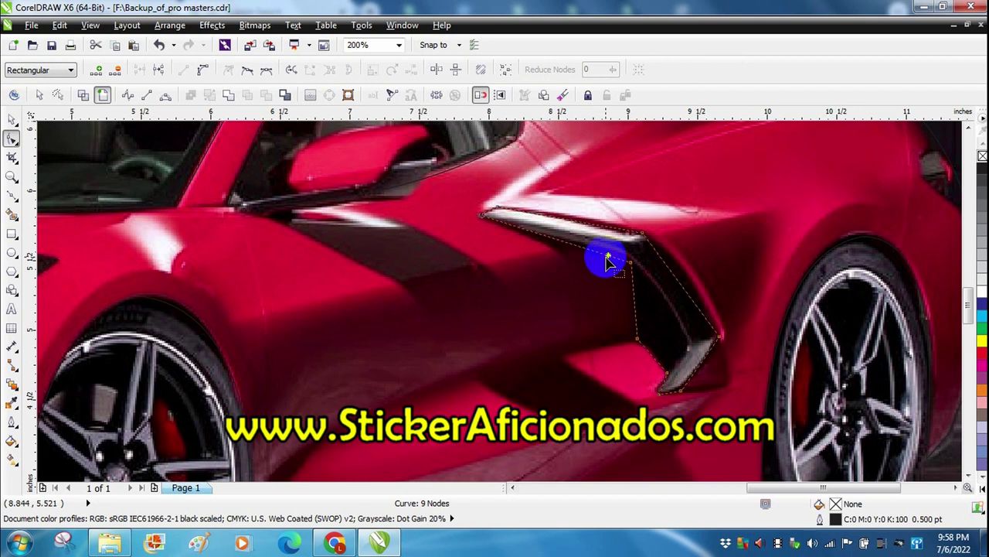
{"action": "right_click", "coordinate": [605, 261]}
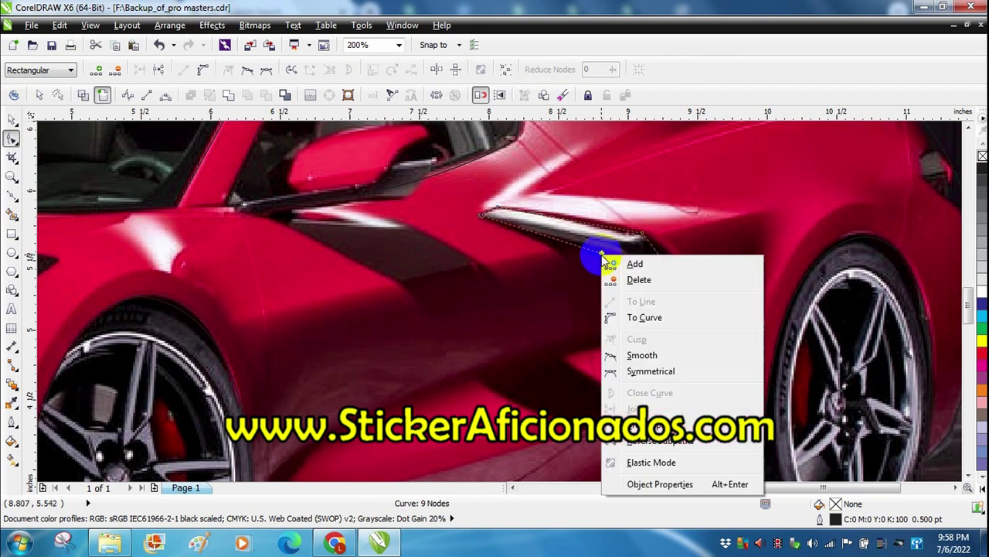
{"action": "left_click", "coordinate": [645, 317]}
{"action": "left_click_drag", "start_coordinate": [606, 261], "coordinate": [612, 258]}
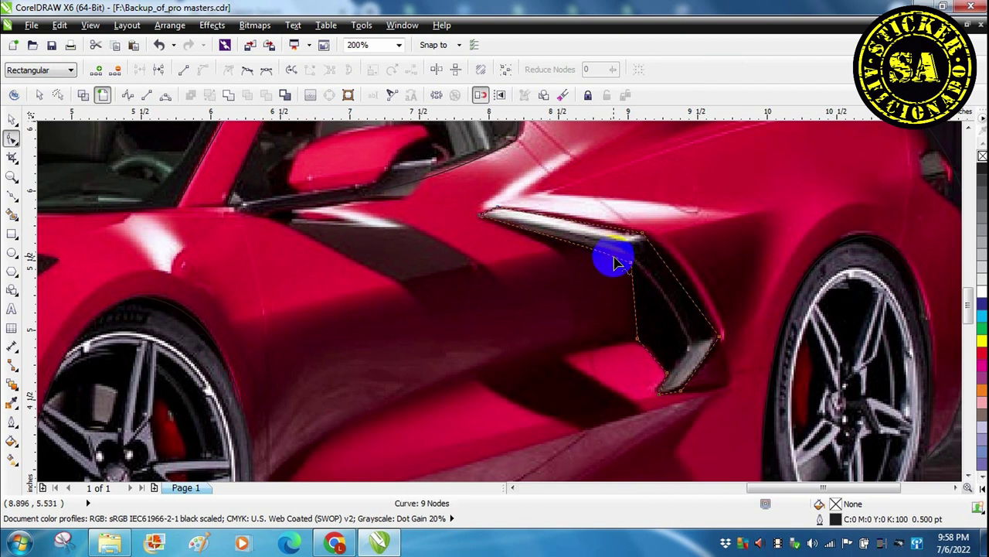
Convert the rear edge of the side intake outline to a curve and bend it outward along the body panel
{"action": "right_click", "coordinate": [679, 285]}
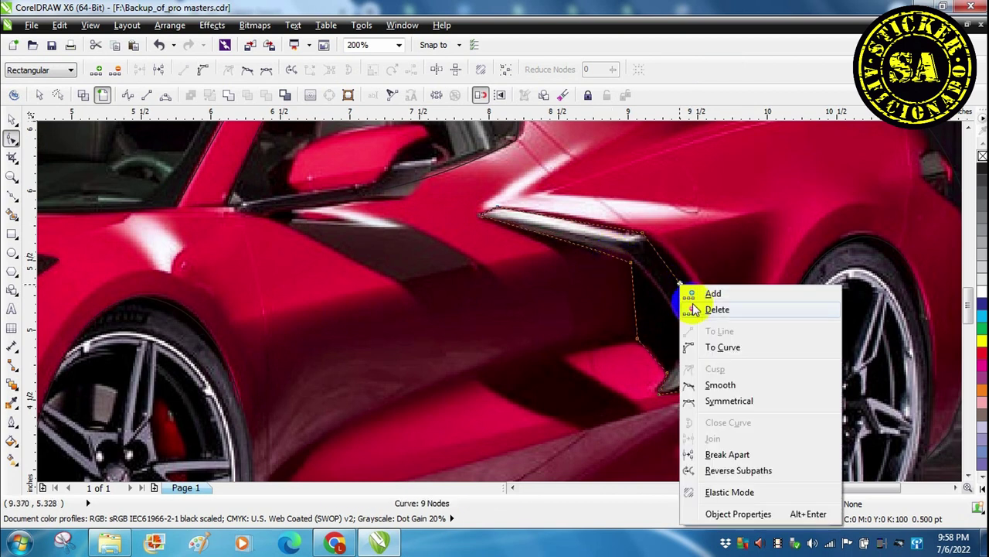
{"action": "left_click", "coordinate": [711, 345]}
{"action": "mouse_move", "coordinate": [683, 291]}
{"action": "left_mouse_down"}
{"action": "mouse_move", "coordinate": [678, 283]}
{"action": "mouse_move", "coordinate": [694, 283]}
{"action": "left_mouse_up"}
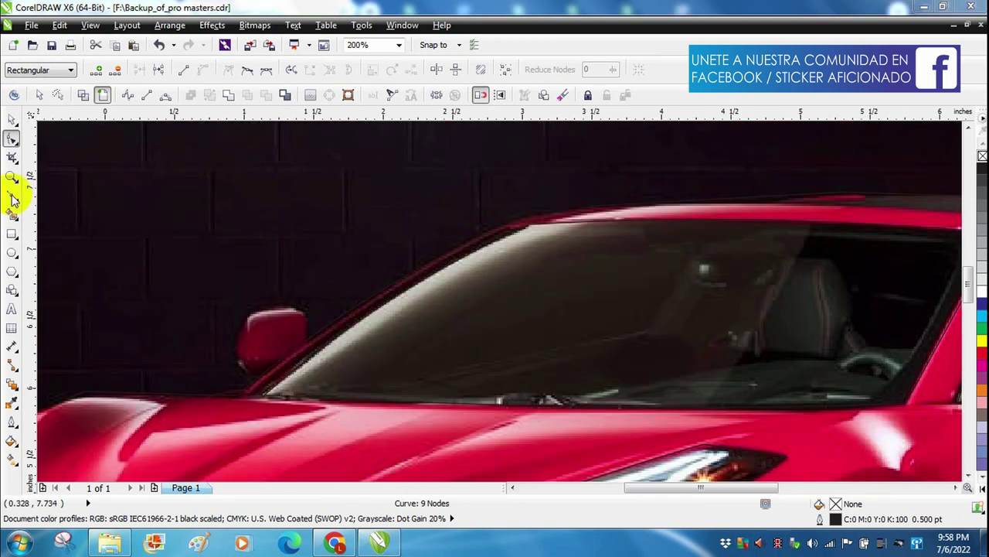
Trace the far side mirror as a six-node outline with straight segments
{"action": "left_click", "coordinate": [11, 194]}
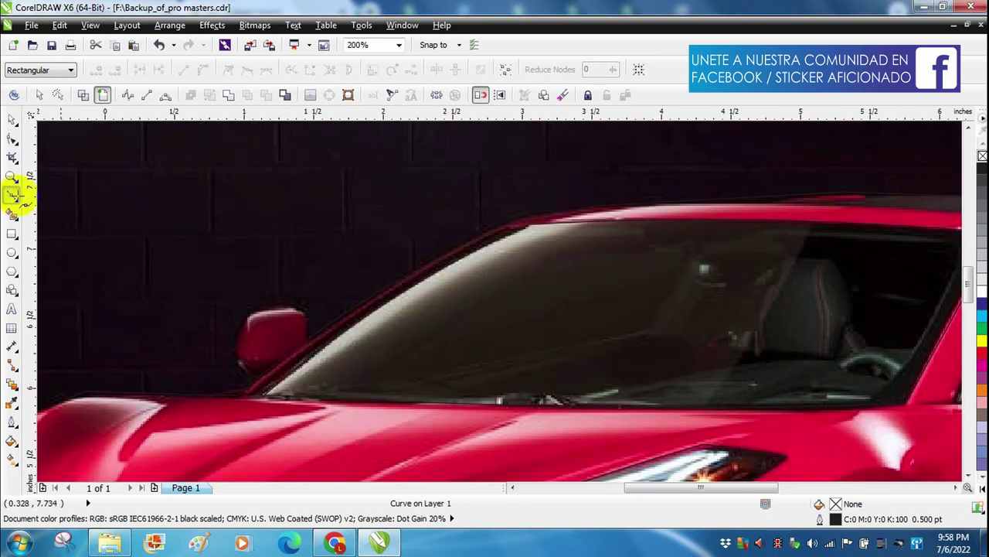
{"action": "left_click", "coordinate": [241, 363]}
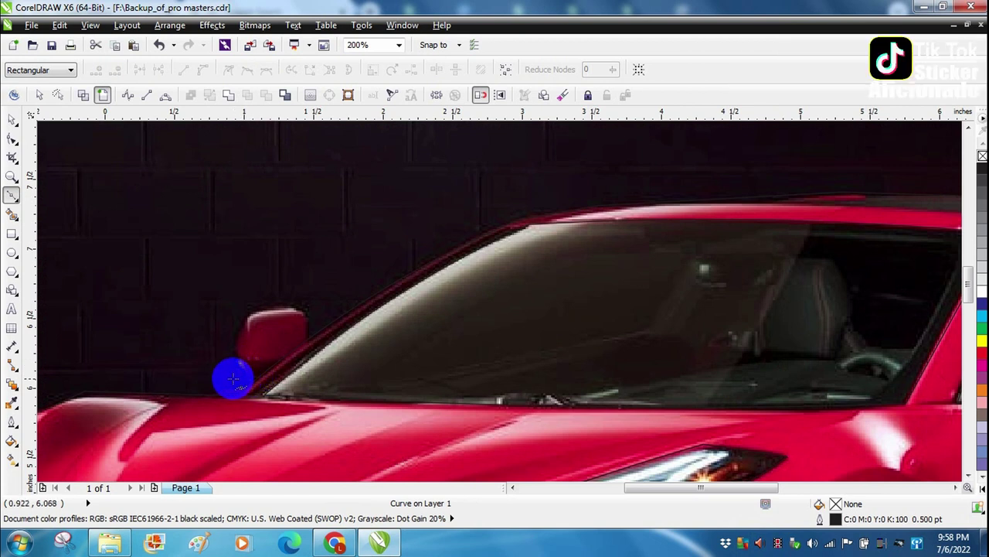
{"action": "left_click", "coordinate": [254, 380]}
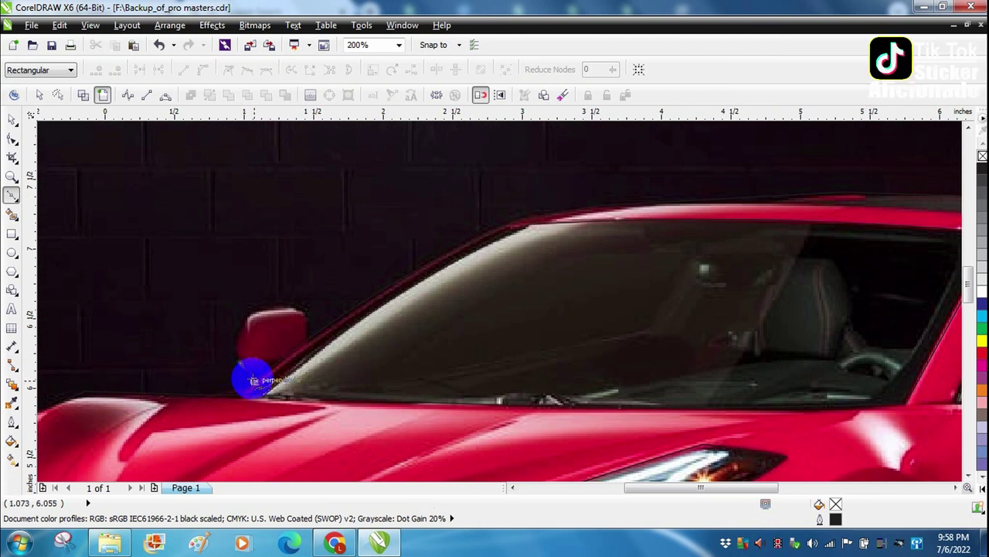
{"action": "left_click", "coordinate": [307, 338]}
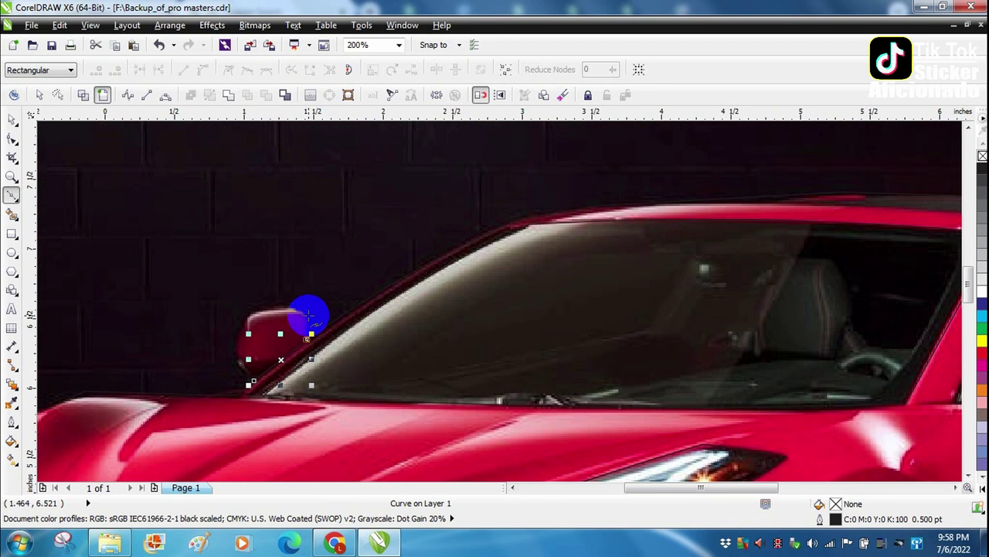
{"action": "left_click", "coordinate": [307, 313]}
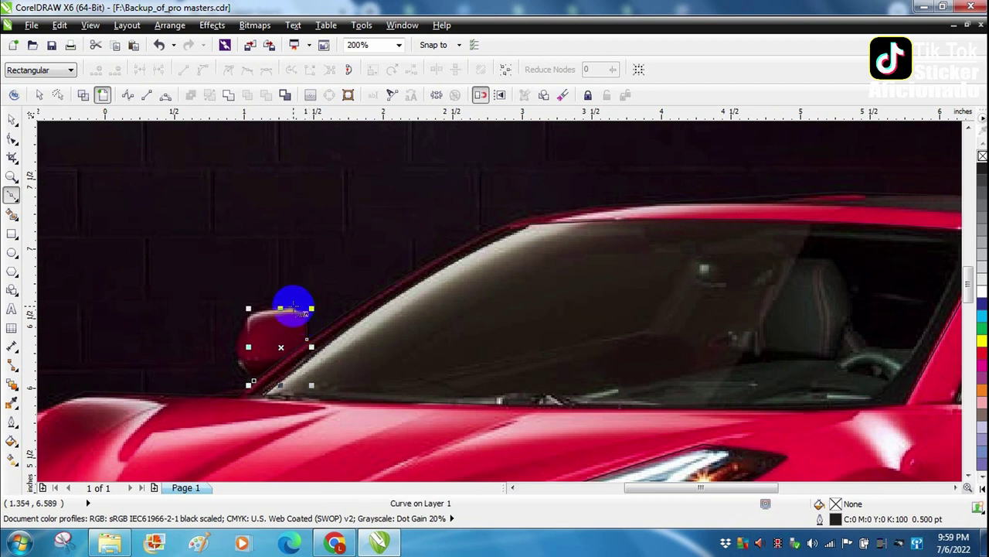
{"action": "left_click", "coordinate": [248, 313]}
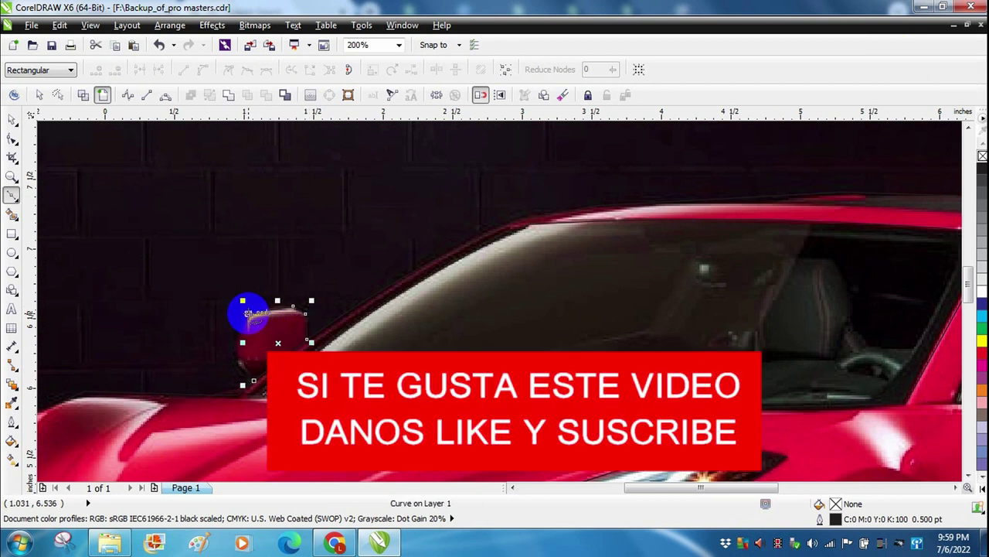
{"action": "left_click", "coordinate": [236, 361]}
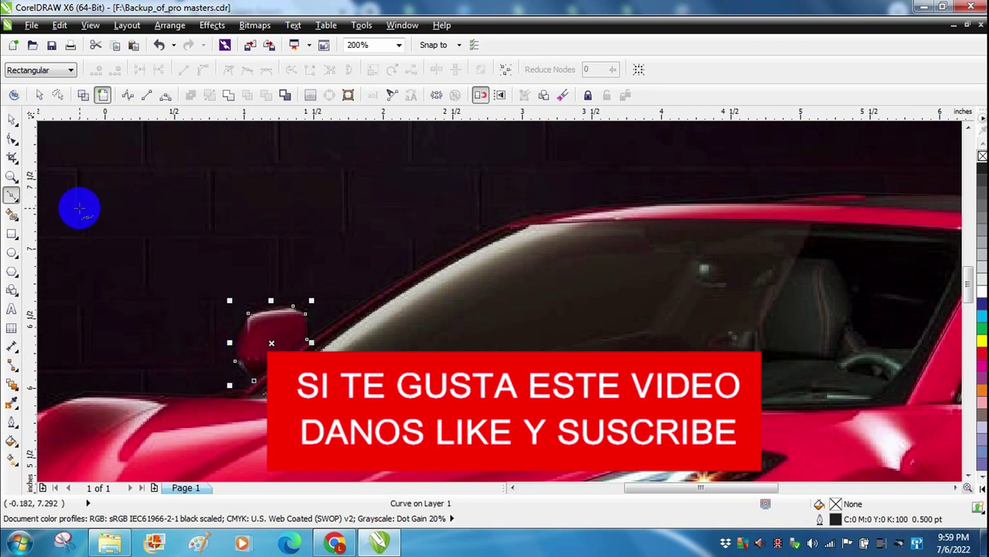
Convert the far mirror outline's outer edge to a curve, bend it outward, and adjust the outline's lower edge to the mirror base
{"action": "left_click", "coordinate": [12, 121]}
{"action": "key", "text": "F10"}
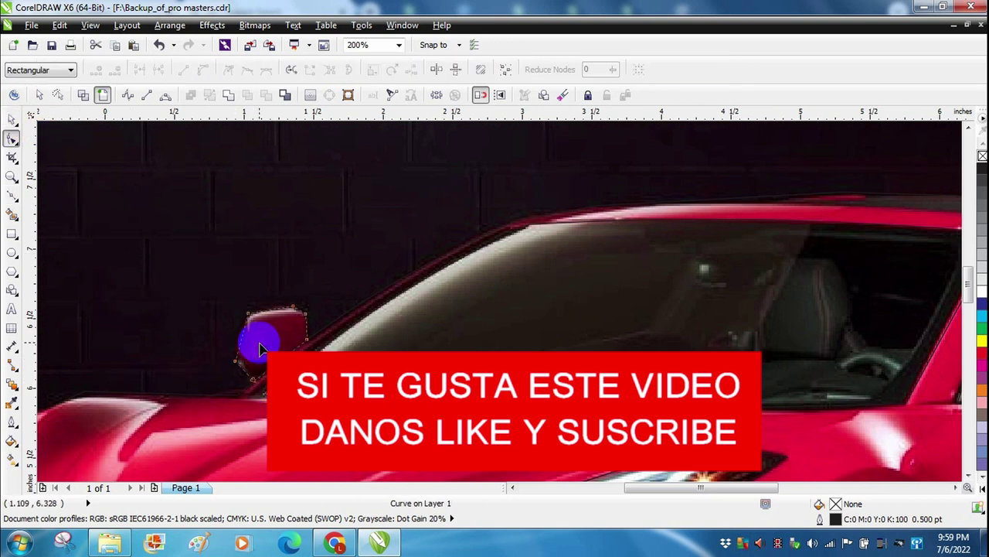
{"action": "right_click", "coordinate": [242, 332]}
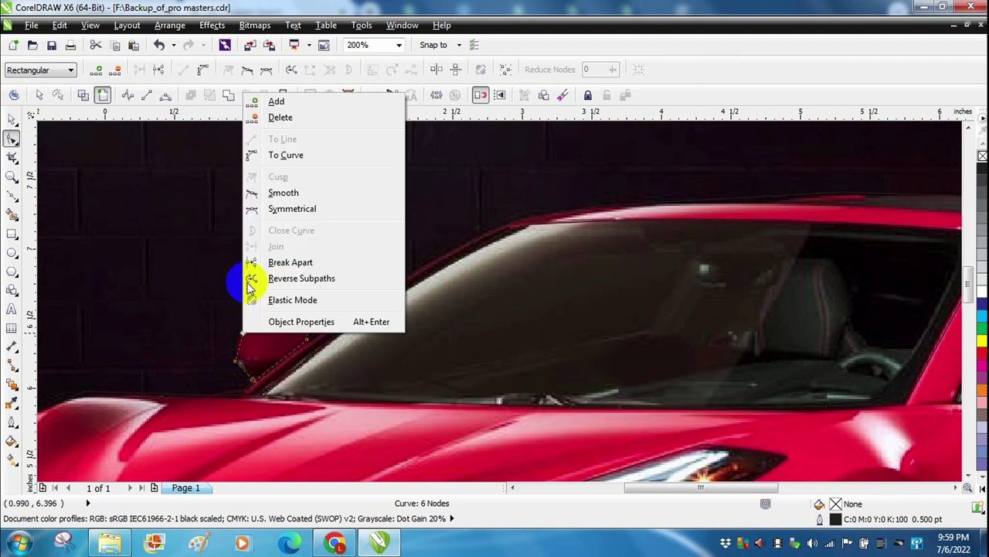
{"action": "left_click", "coordinate": [286, 155]}
{"action": "left_click_drag", "start_coordinate": [243, 342], "coordinate": [237, 332]}
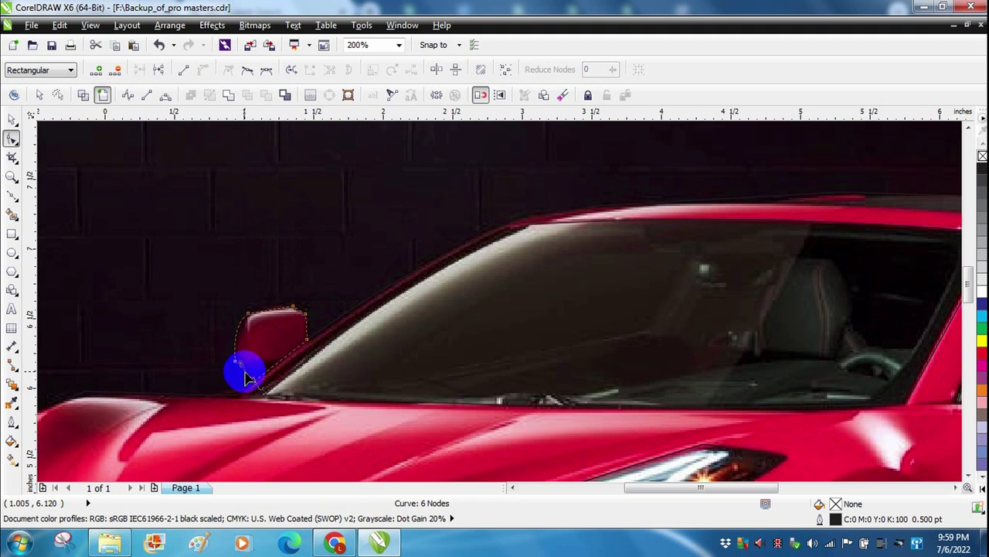
{"action": "left_click_drag", "start_coordinate": [243, 372], "coordinate": [244, 374]}
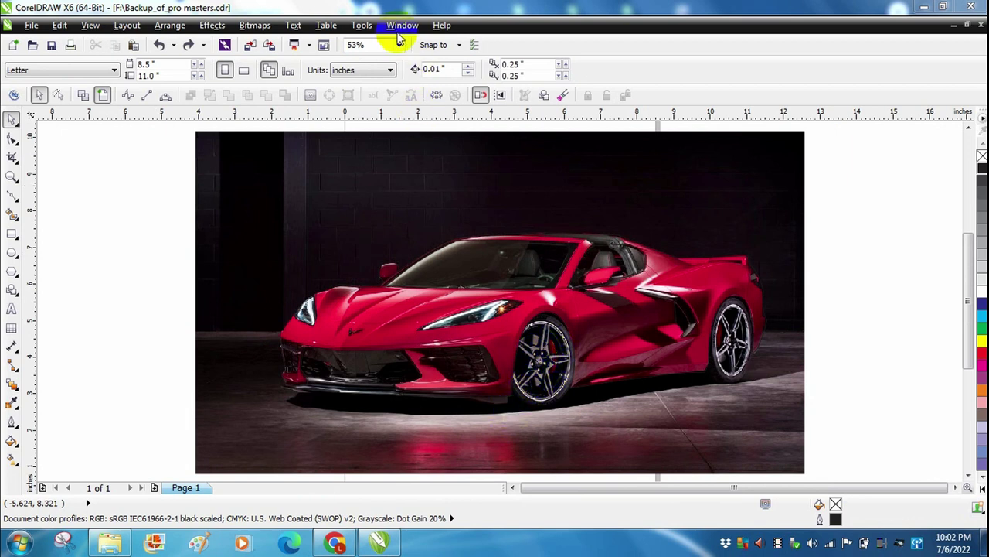
Draw an ellipse about 1.02 in wide and 2.05 in high over the front wheel, working at 100% zoom
{"action": "left_click", "coordinate": [398, 45]}
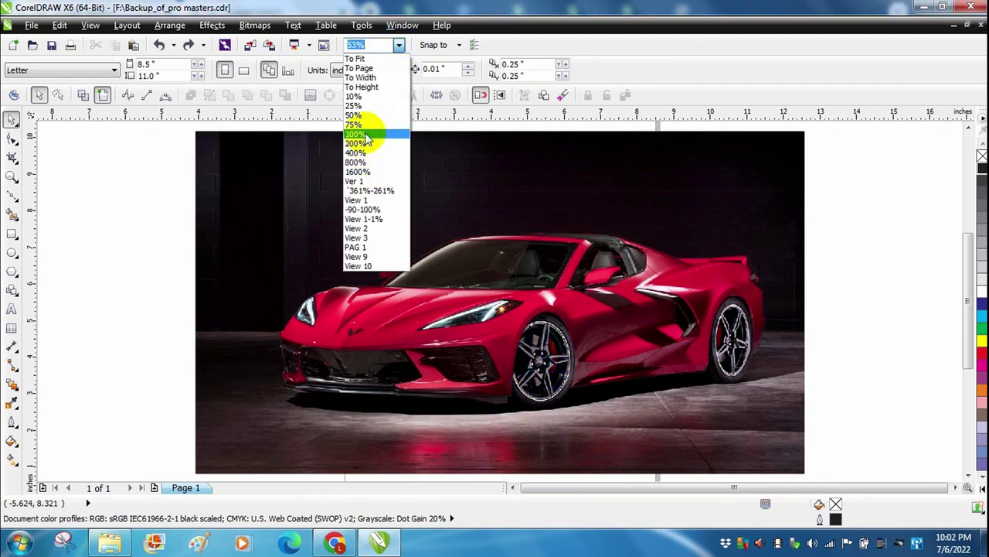
{"action": "left_click", "coordinate": [367, 134]}
{"action": "mouse_move", "coordinate": [969, 313]}
{"action": "left_mouse_down"}
{"action": "mouse_move", "coordinate": [970, 333]}
{"action": "mouse_move", "coordinate": [969, 318]}
{"action": "left_mouse_up"}
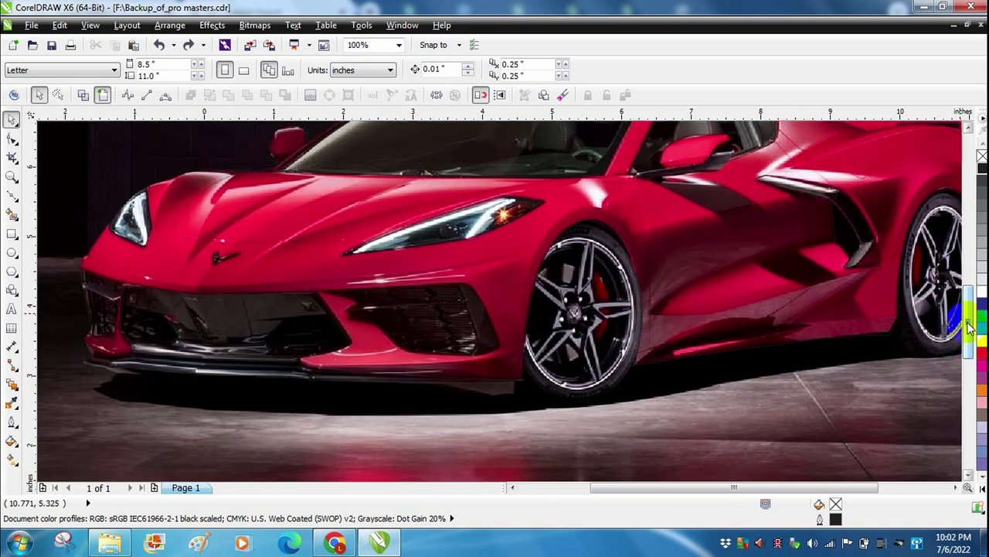
{"action": "left_click", "coordinate": [12, 251]}
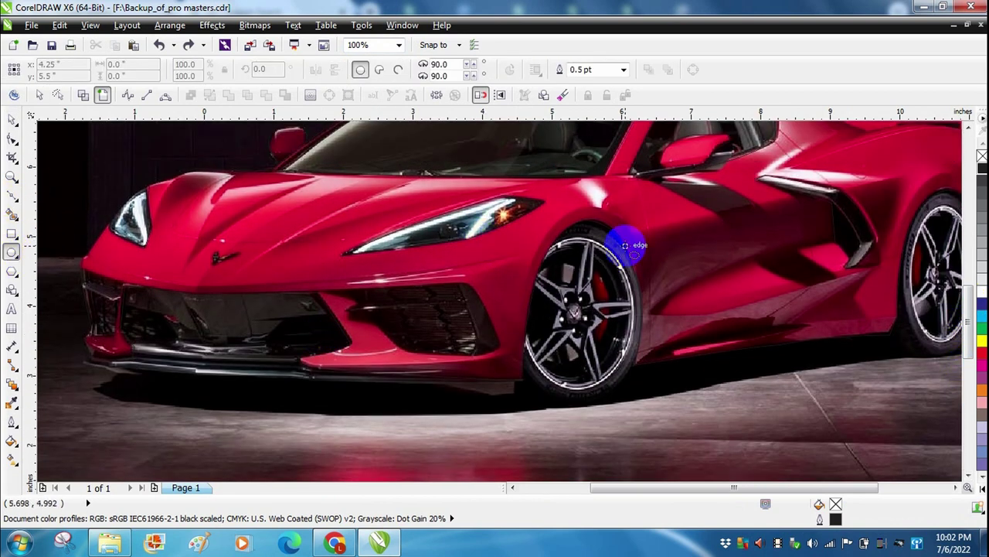
{"action": "left_click_drag", "start_coordinate": [567, 245], "coordinate": [634, 385]}
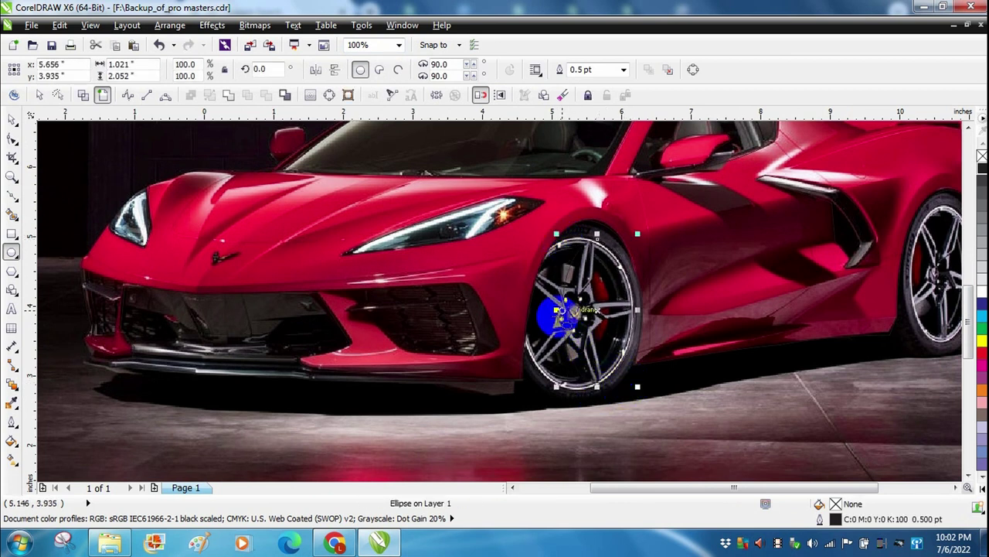
Stretch the ellipse to about 2.18 in high and adjust its width to fit around the front wheel
{"action": "left_click_drag", "start_coordinate": [557, 309], "coordinate": [515, 333]}
{"action": "left_click_drag", "start_coordinate": [578, 386], "coordinate": [576, 395]}
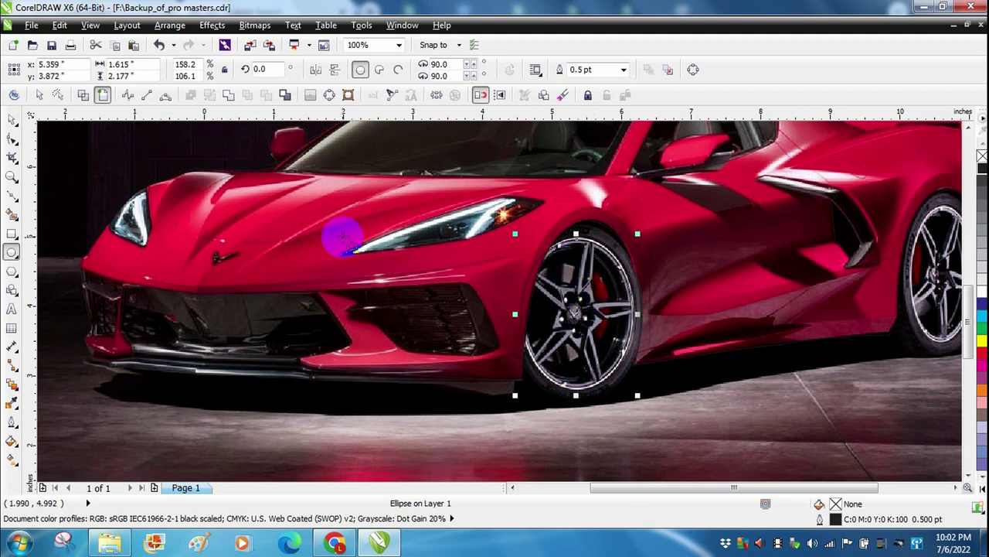
{"action": "left_click", "coordinate": [14, 119]}
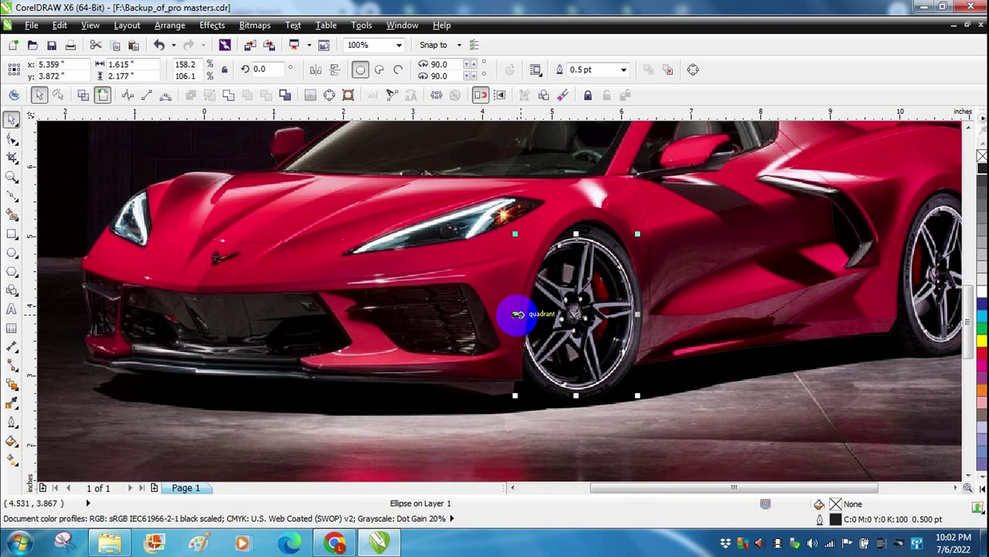
{"action": "left_click_drag", "start_coordinate": [515, 314], "coordinate": [531, 314]}
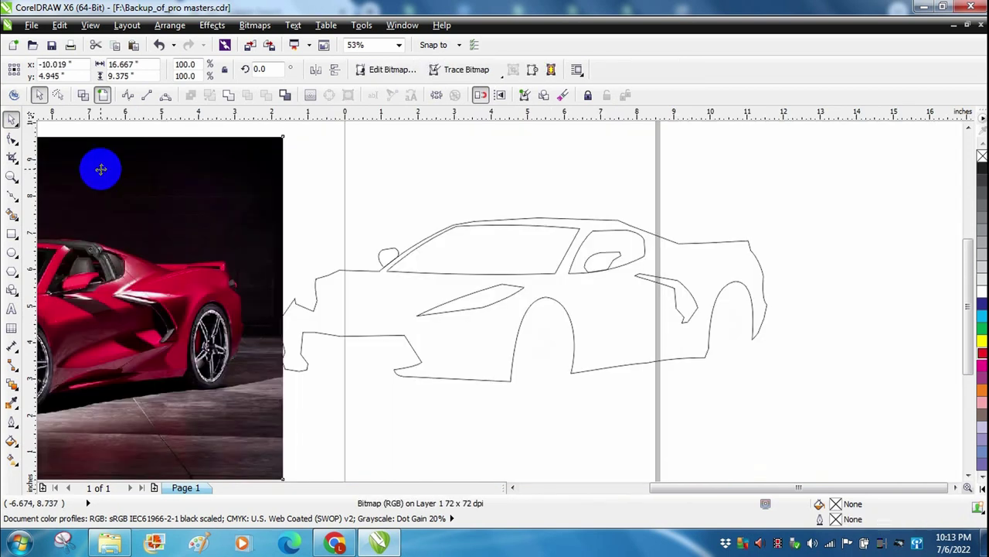
Move the car photo farther away from the traced outlines and select the car body outline
{"action": "left_click_drag", "start_coordinate": [159, 163], "coordinate": [58, 166]}
{"action": "left_click", "coordinate": [268, 169]}
{"action": "key", "text": "Tab"}
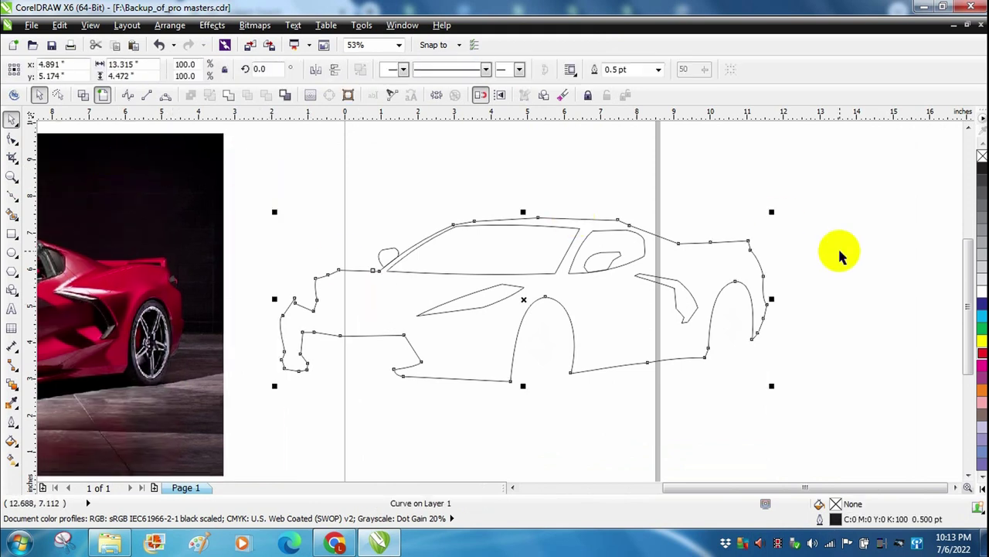
Fill the car body outline with red and cut the windshield, side window, headlight and side intake shapes out of it
{"action": "left_click", "coordinate": [980, 354]}
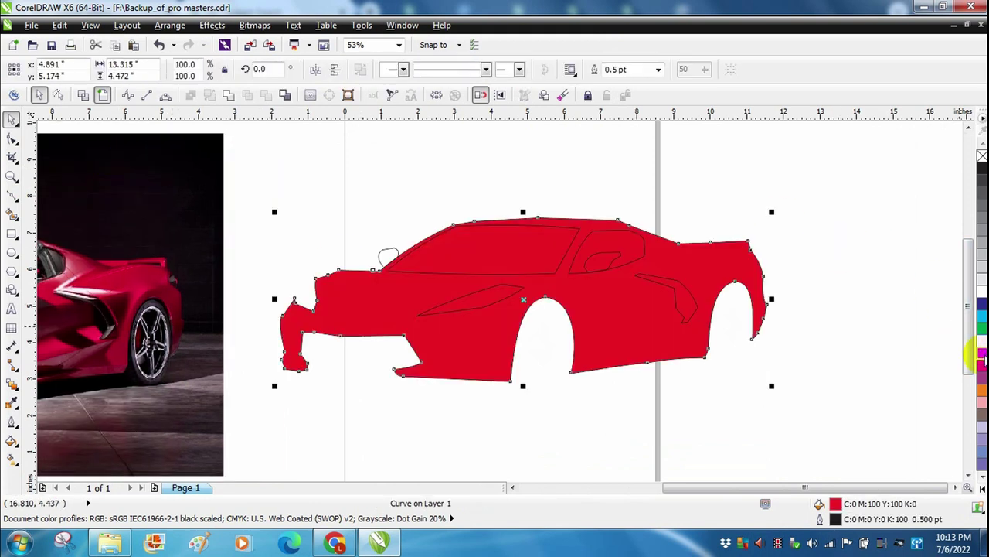
{"action": "left_click", "coordinate": [923, 342]}
{"action": "left_click", "coordinate": [527, 258]}
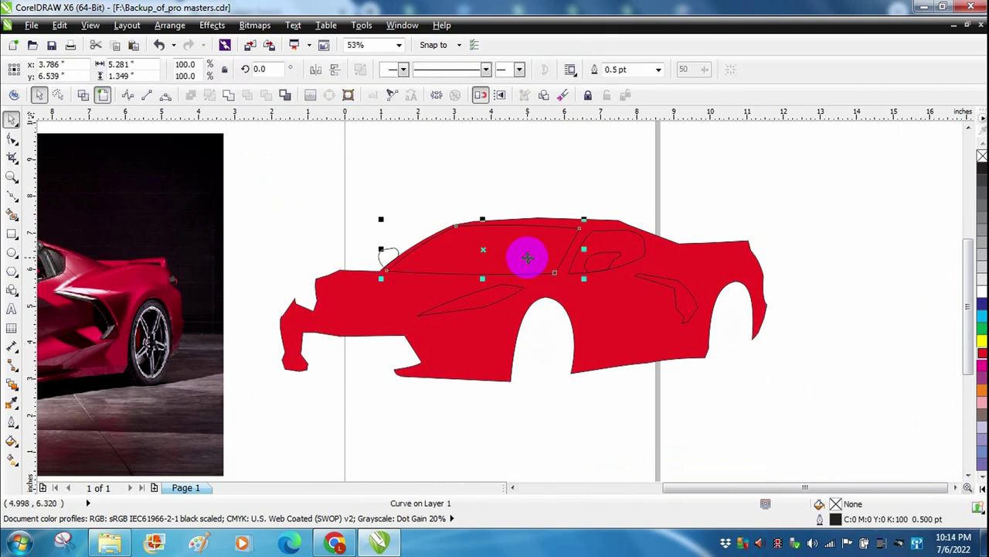
{"action": "left_click", "coordinate": [636, 245], "text": "shift"}
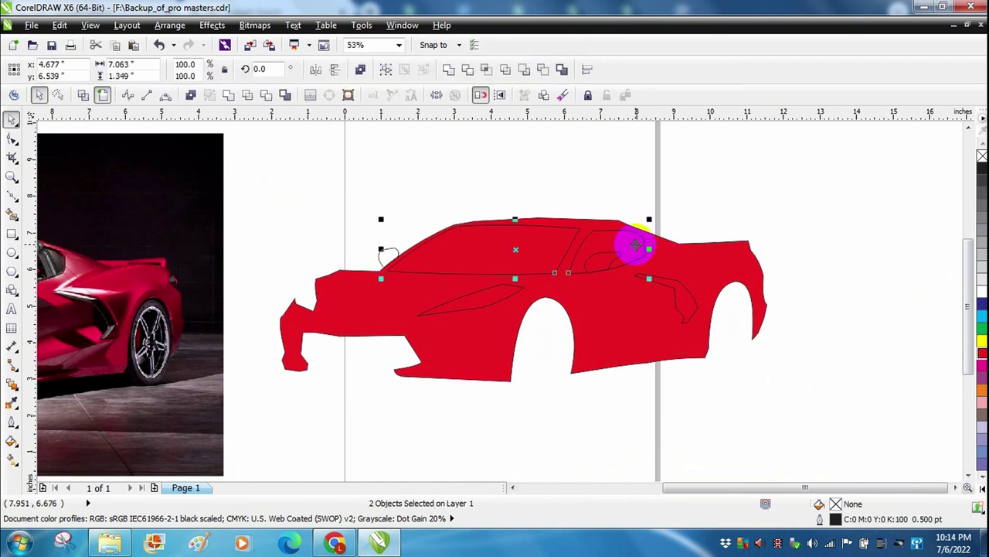
{"action": "left_click", "coordinate": [489, 297], "text": "shift"}
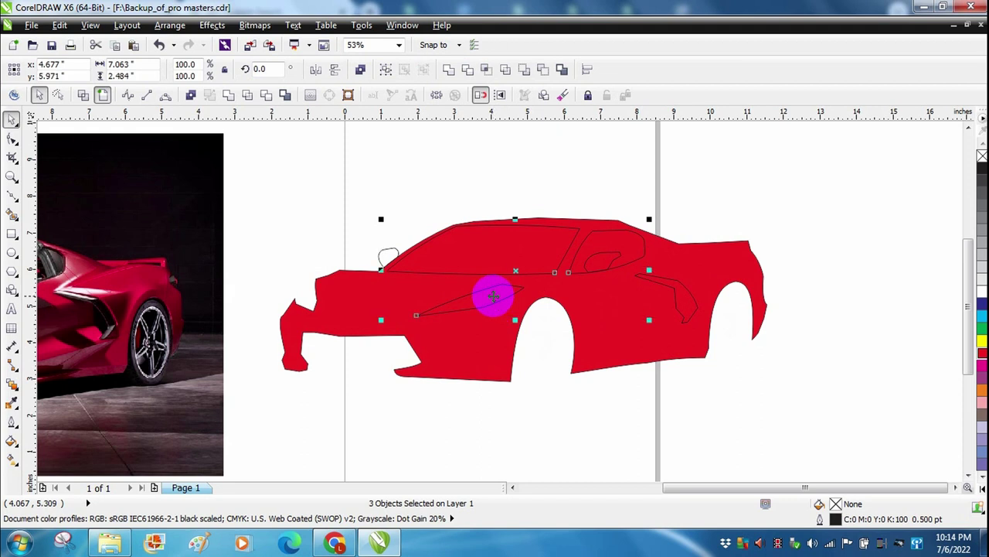
{"action": "left_click", "coordinate": [647, 311], "text": "shift"}
{"action": "left_click", "coordinate": [477, 348], "text": "shift"}
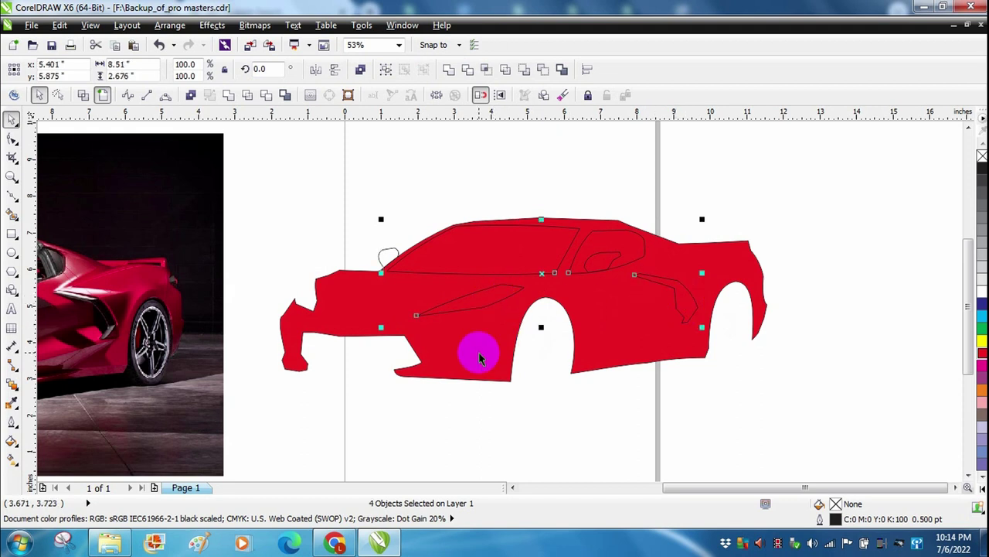
{"action": "left_click", "coordinate": [265, 95]}
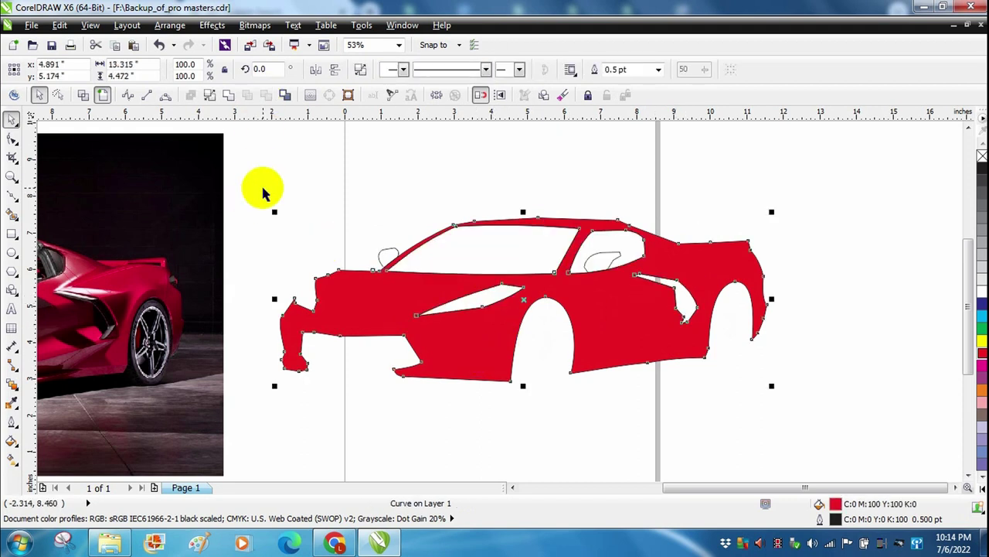
{"action": "left_click", "coordinate": [263, 193]}
{"action": "left_click", "coordinate": [469, 247]}
{"action": "key", "text": "Escape"}
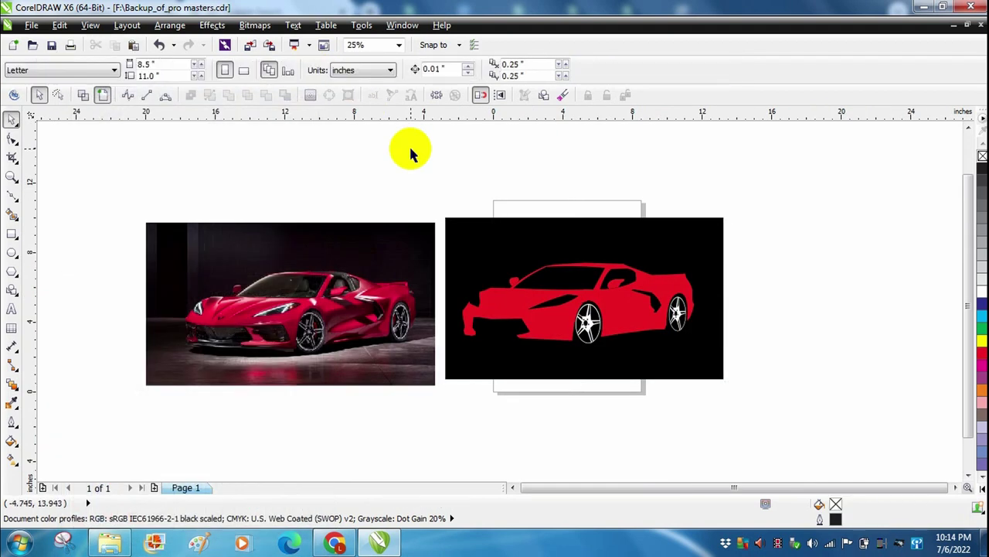
Draw a closed four-point outline over the near headlight opening, about 2.78 in wide and 0.81 in high
{"action": "mouse_move", "coordinate": [483, 275]}
{"action": "left_mouse_down"}
{"action": "mouse_move", "coordinate": [472, 288]}
{"action": "mouse_move", "coordinate": [565, 306]}
{"action": "mouse_move", "coordinate": [532, 353]}
{"action": "mouse_move", "coordinate": [487, 338]}
{"action": "mouse_move", "coordinate": [594, 337]}
{"action": "left_mouse_up"}
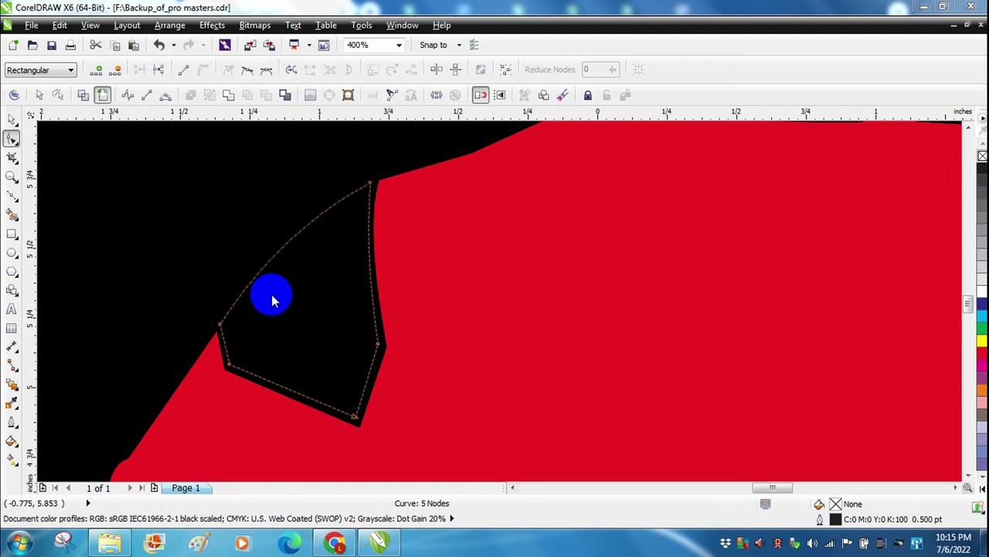
{"action": "left_click", "coordinate": [272, 300]}
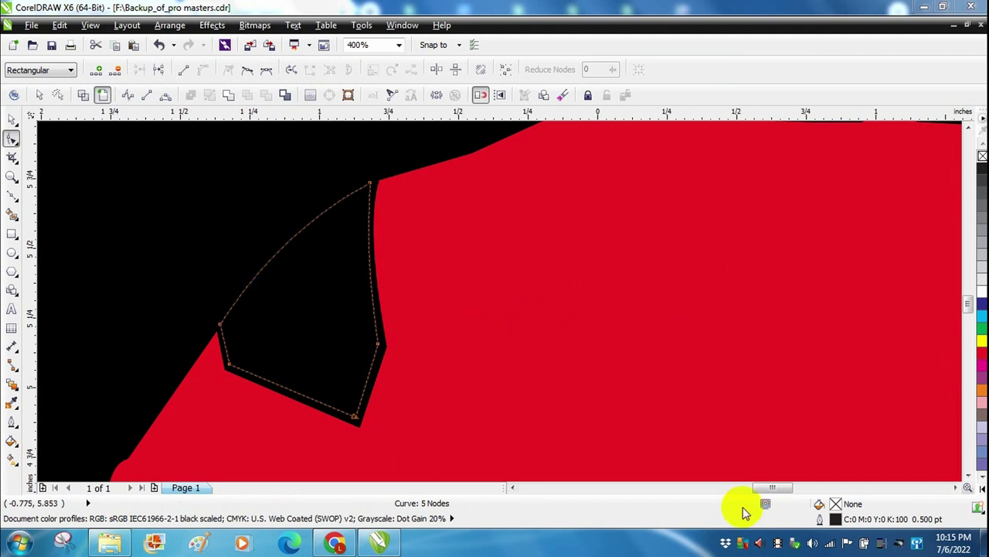
{"action": "left_click_drag", "start_coordinate": [773, 488], "coordinate": [815, 487]}
{"action": "left_click", "coordinate": [11, 195]}
{"action": "left_click_drag", "start_coordinate": [254, 438], "coordinate": [194, 453]}
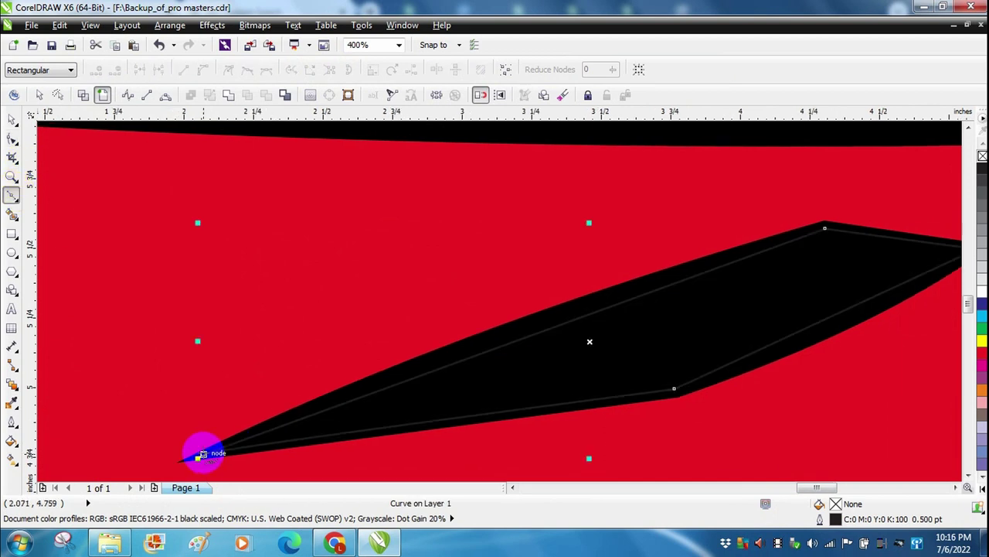
Convert the near headlight outline's upper edge and rear lower edge to curves and bend both outward toward the opening's border
{"action": "left_click", "coordinate": [12, 118]}
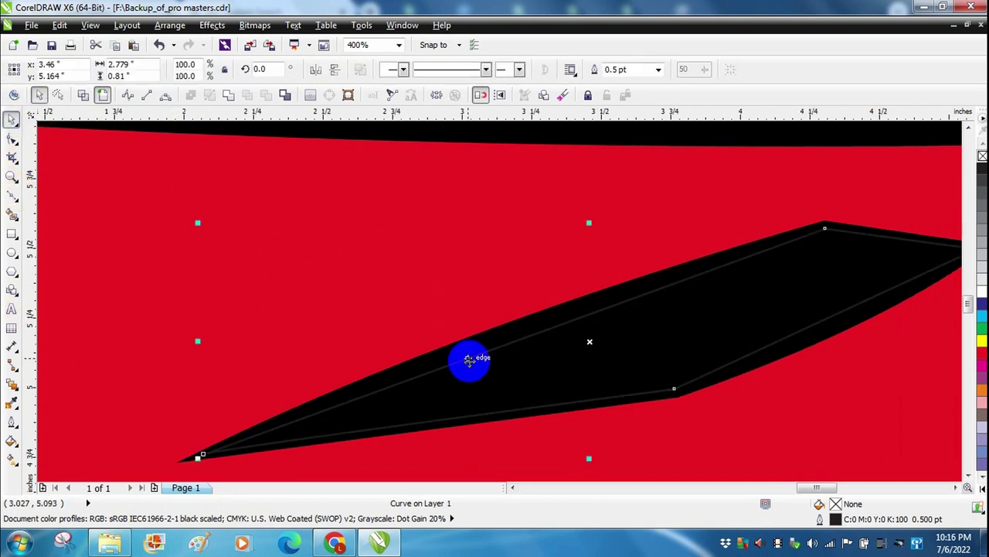
{"action": "double_click", "coordinate": [616, 332]}
{"action": "right_click", "coordinate": [593, 312]}
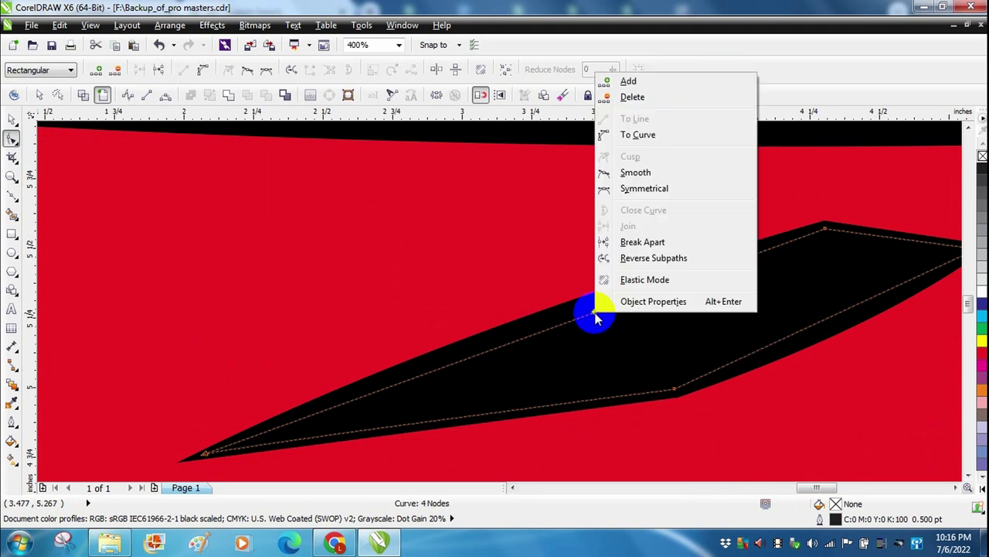
{"action": "left_click", "coordinate": [637, 136]}
{"action": "left_click_drag", "start_coordinate": [570, 325], "coordinate": [568, 318]}
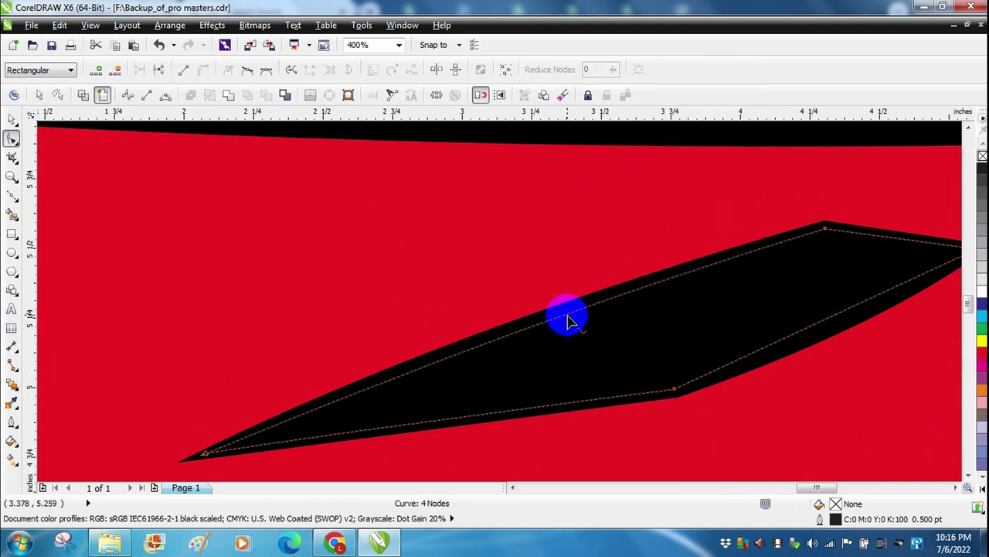
{"action": "right_click", "coordinate": [807, 333]}
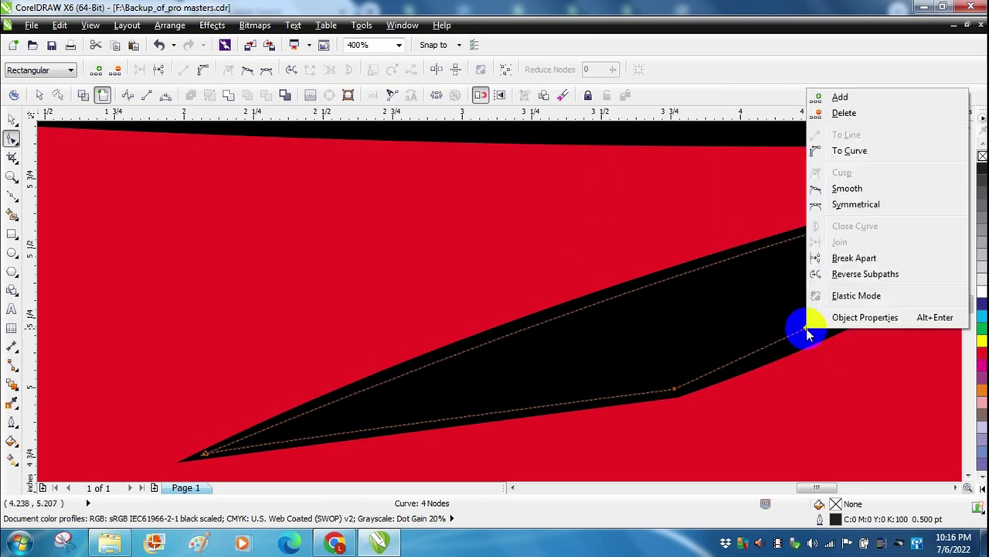
{"action": "left_click", "coordinate": [845, 151]}
{"action": "left_click_drag", "start_coordinate": [822, 324], "coordinate": [835, 327]}
Reset the near headlight outline's long lower edge to a straight line and convert it back to an adjustable curve
{"action": "right_click", "coordinate": [512, 424]}
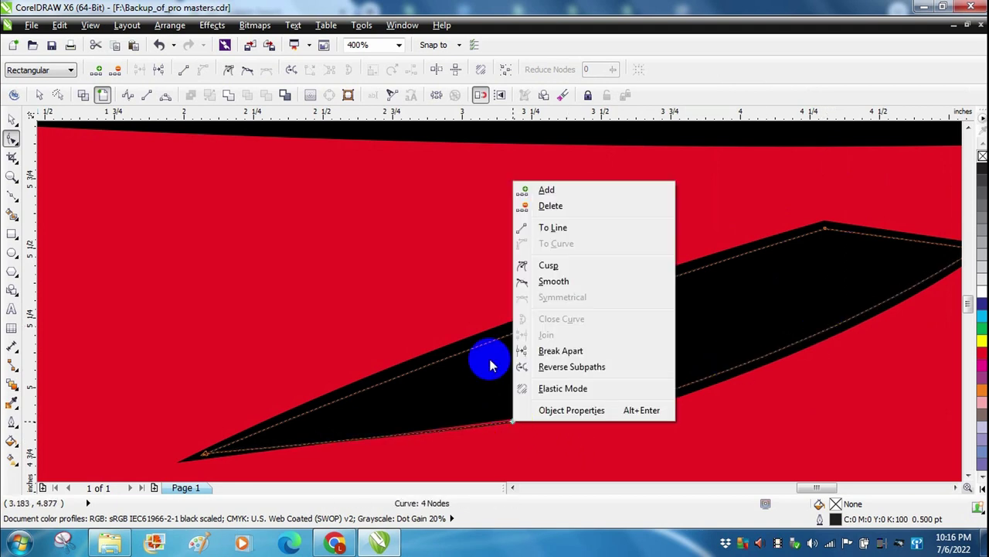
{"action": "left_click", "coordinate": [545, 226]}
{"action": "left_click_drag", "start_coordinate": [495, 420], "coordinate": [495, 421]}
{"action": "right_click", "coordinate": [495, 420]}
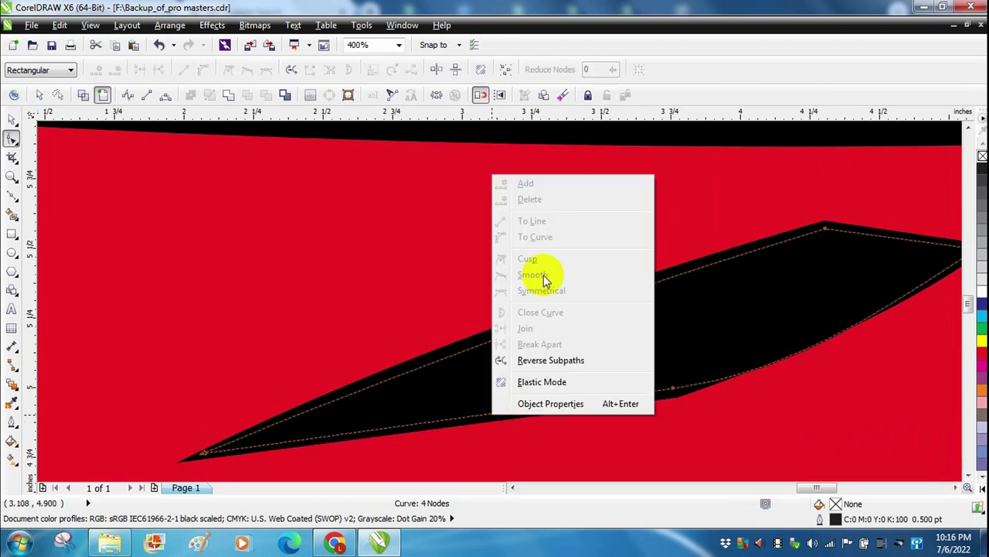
{"action": "left_click", "coordinate": [385, 427]}
{"action": "right_click", "coordinate": [391, 427]}
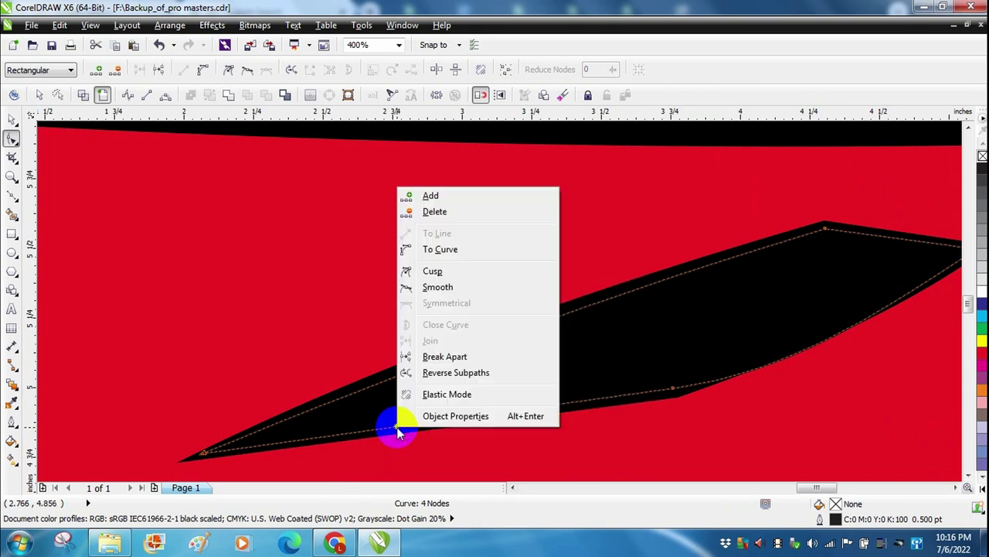
{"action": "left_click", "coordinate": [448, 251]}
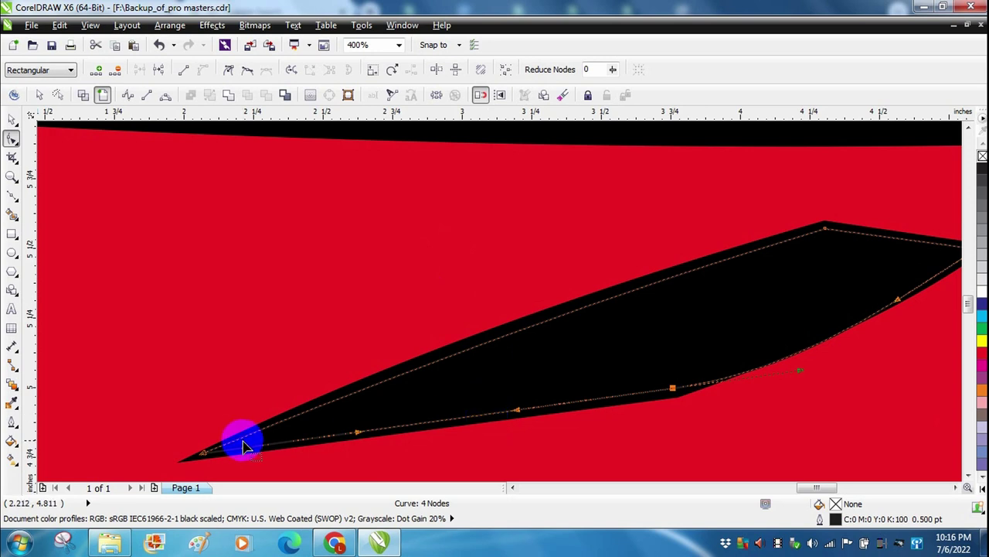
{"action": "left_click_drag", "start_coordinate": [244, 439], "coordinate": [249, 444]}
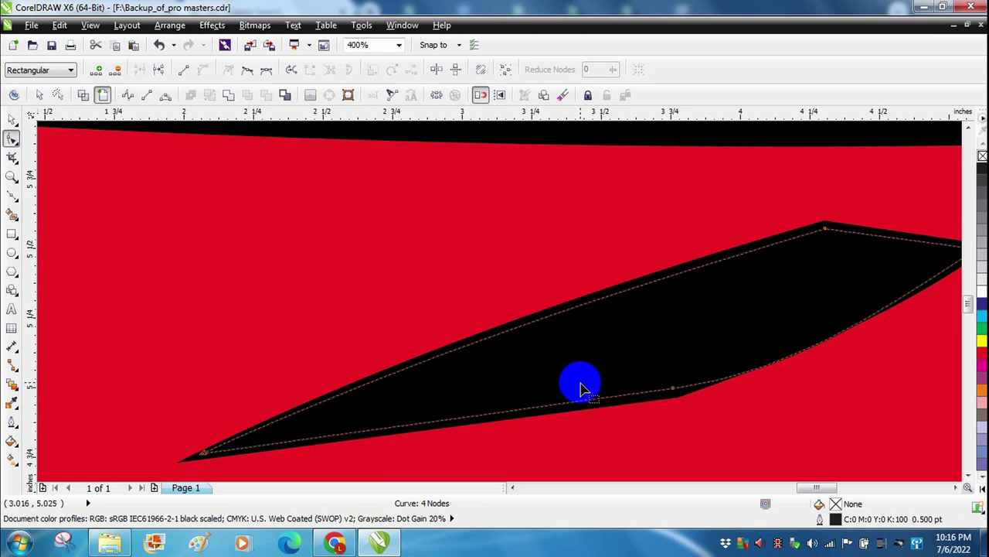
Try reshaping the near headlight outline's two lower edges and undo the changes
{"action": "left_click_drag", "start_coordinate": [828, 336], "coordinate": [825, 336]}
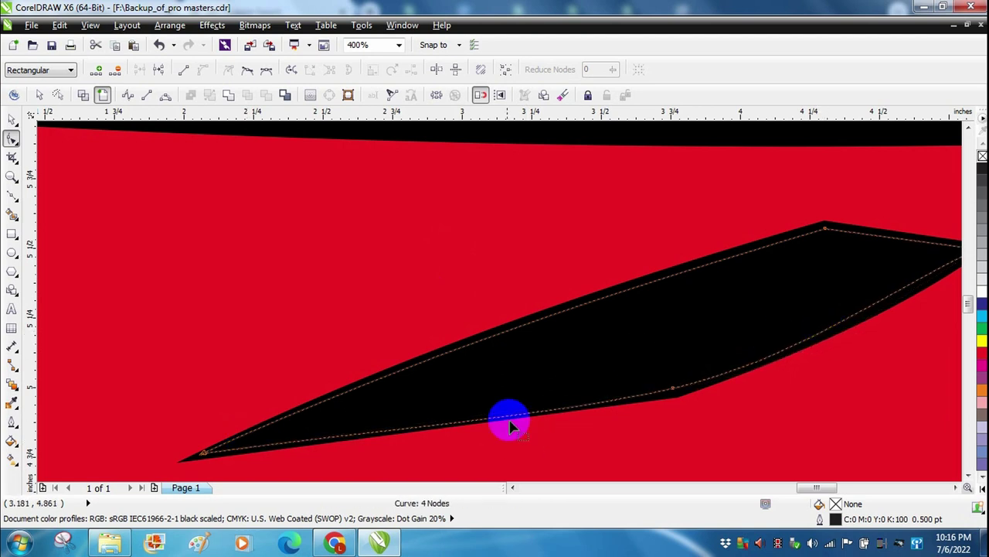
{"action": "left_click_drag", "start_coordinate": [499, 413], "coordinate": [499, 418]}
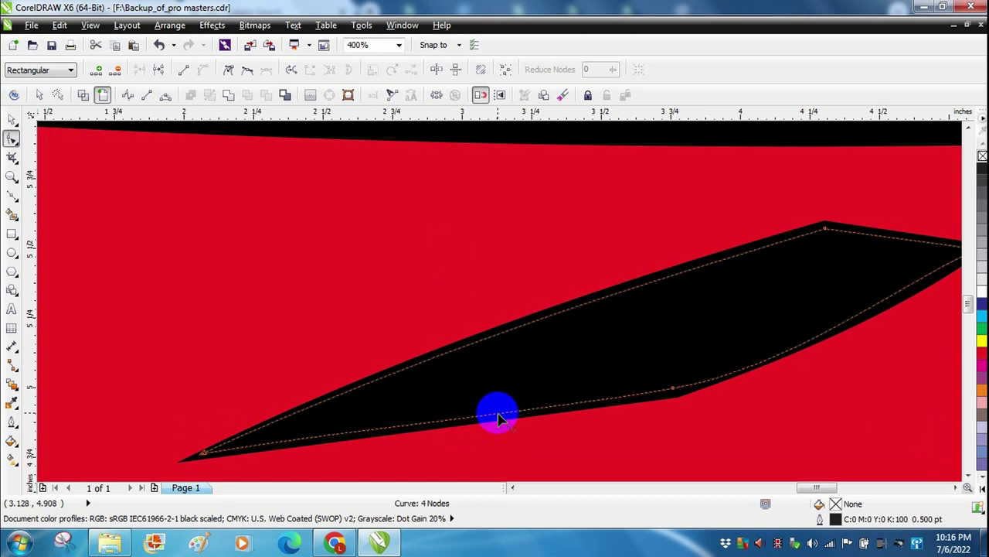
{"action": "key", "text": "ctrl+z"}
{"action": "key", "text": "ctrl+z"}
{"action": "key", "text": "ctrl+z"}
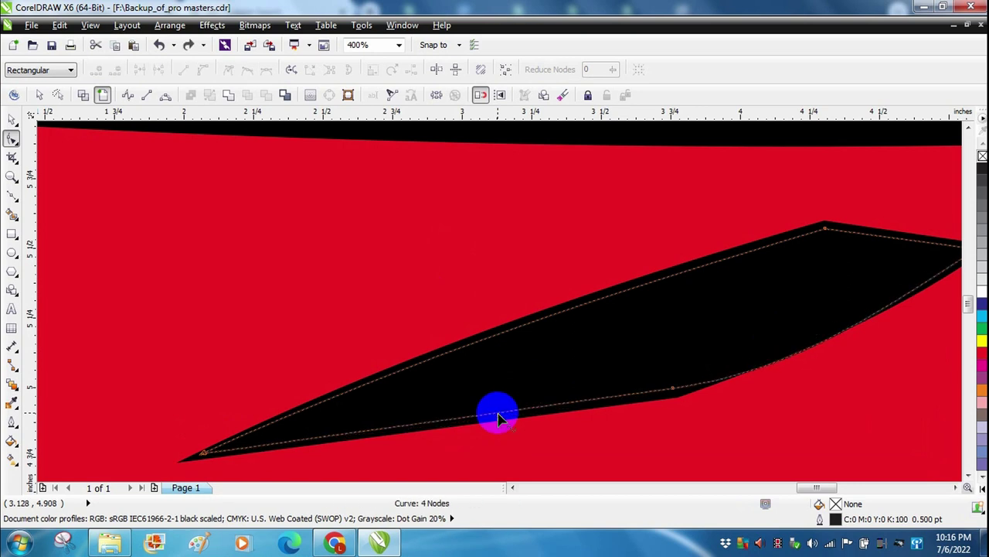
Bend the near headlight outline's long lower edge down to the opening's border and fill both headlights with white
{"action": "left_click_drag", "start_coordinate": [497, 412], "coordinate": [498, 418]}
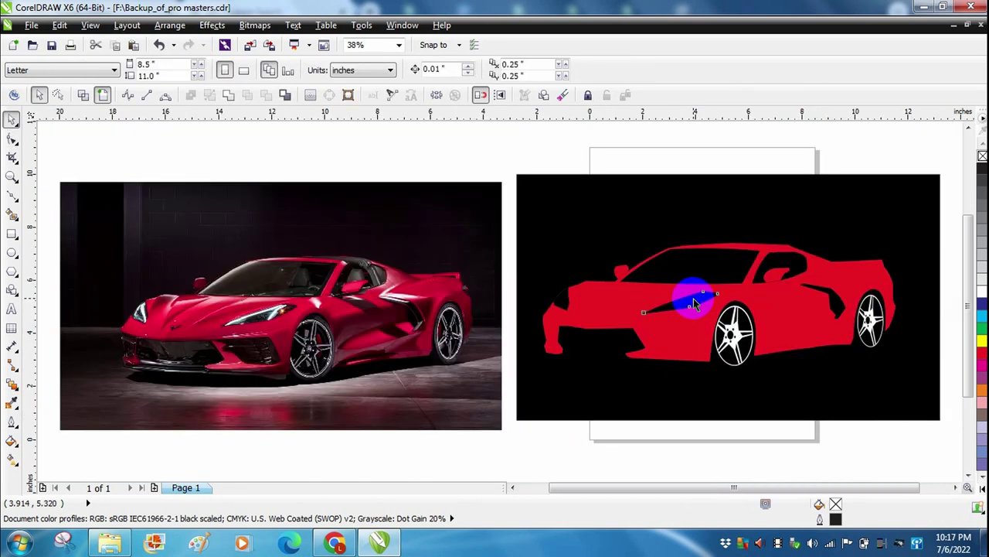
{"action": "left_click", "coordinate": [695, 303]}
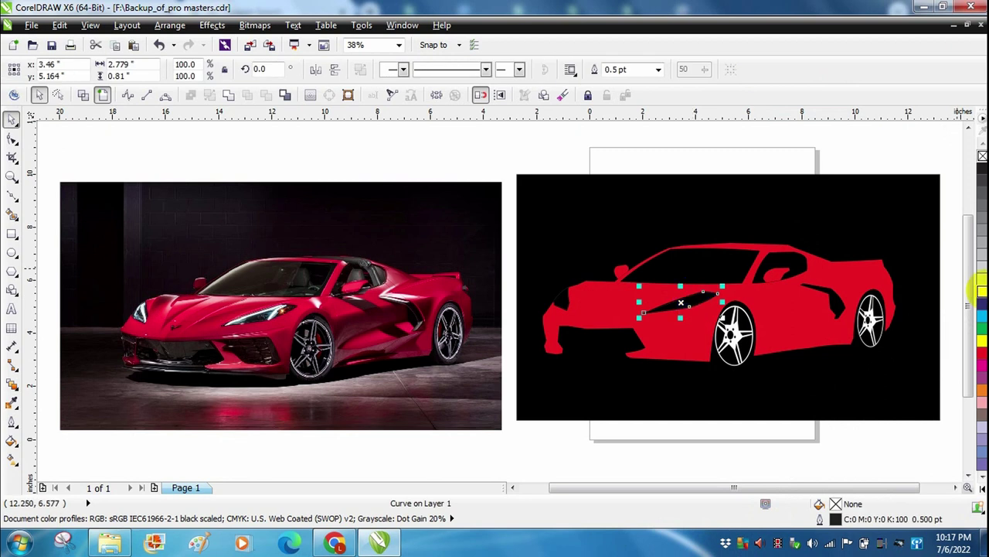
{"action": "left_click", "coordinate": [552, 165]}
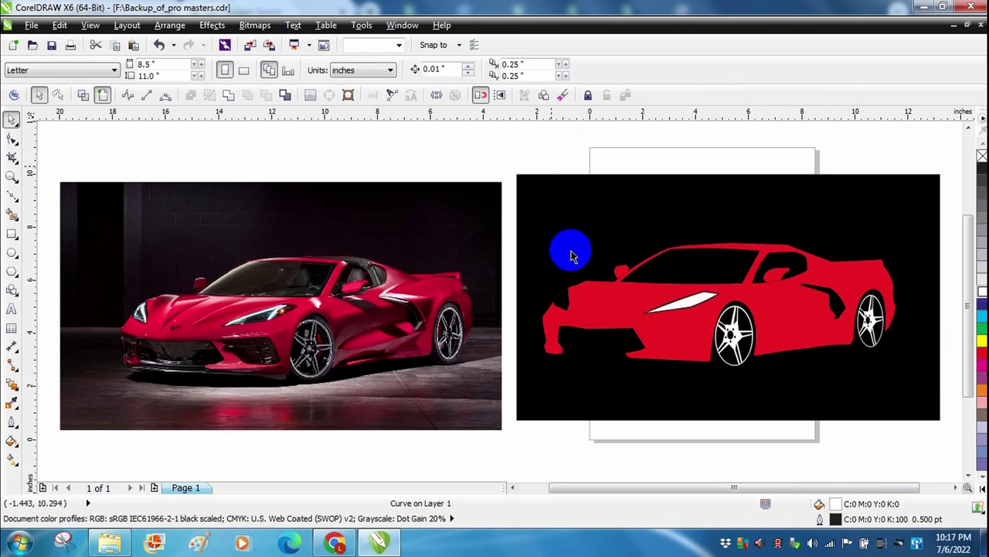
{"action": "left_click", "coordinate": [564, 303]}
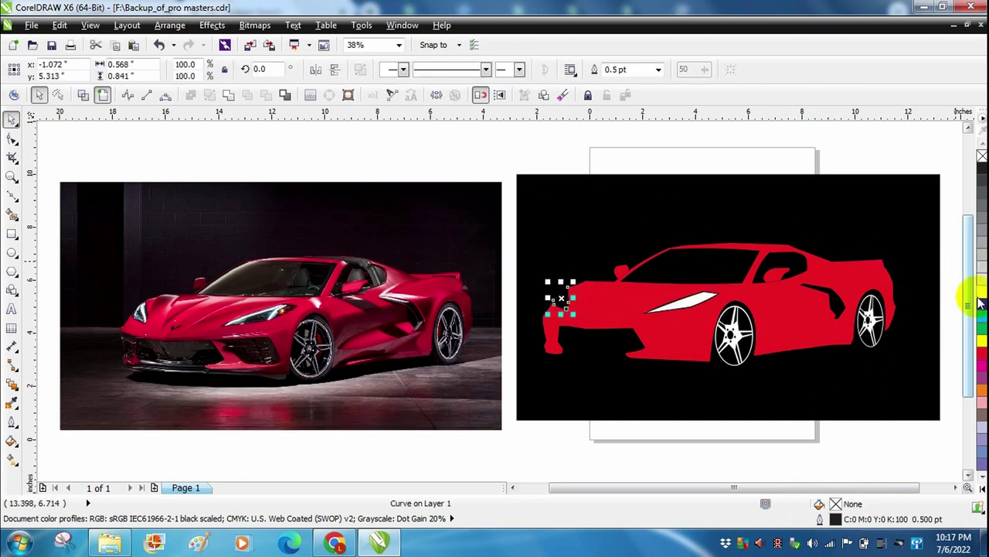
{"action": "left_click", "coordinate": [810, 140]}
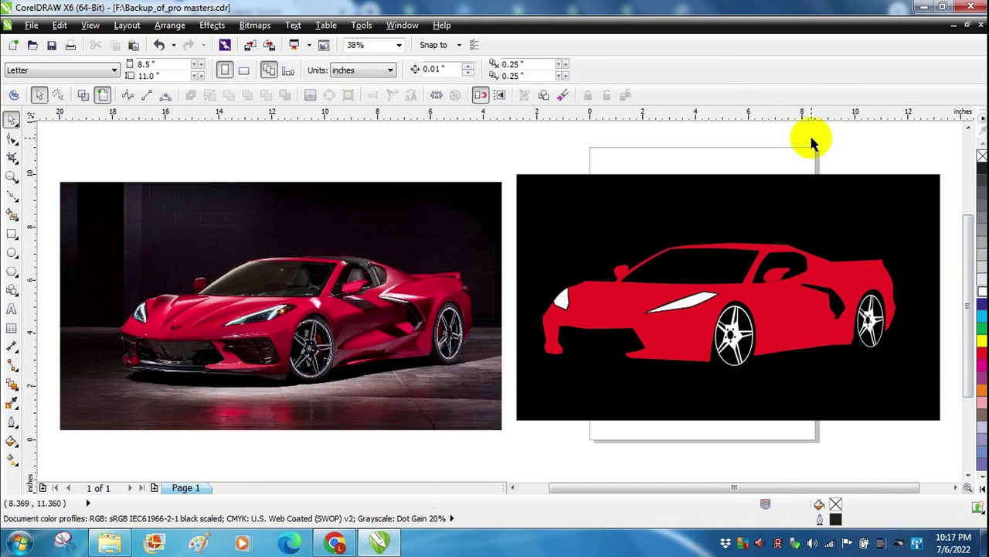
Try a yellow fill on the far and near headlights
{"action": "left_click", "coordinate": [564, 301]}
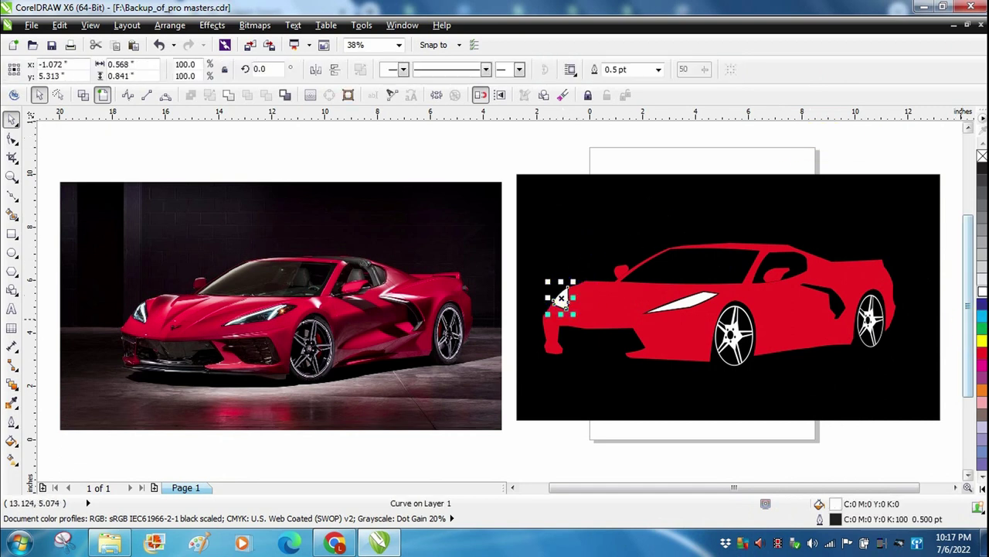
{"action": "left_click", "coordinate": [696, 302]}
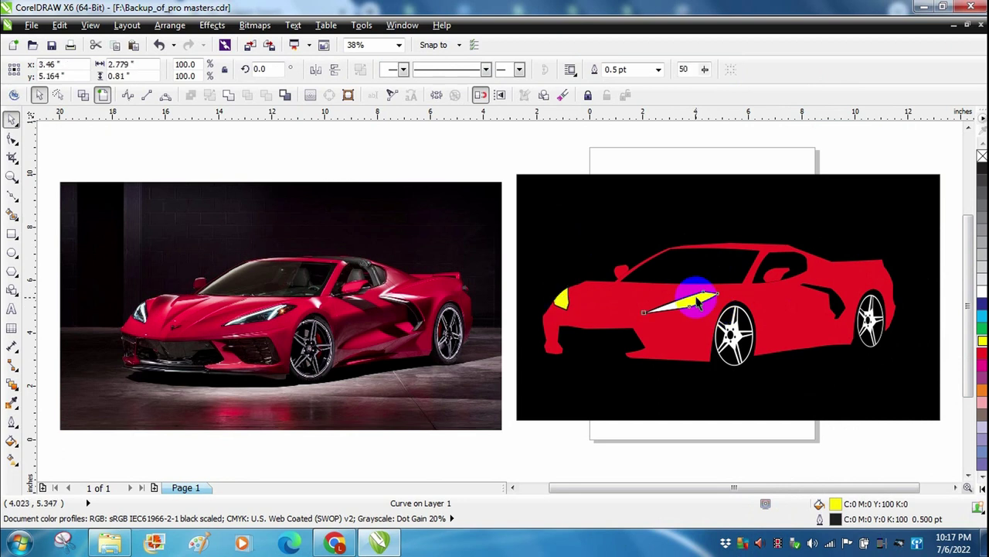
{"action": "left_click", "coordinate": [983, 344]}
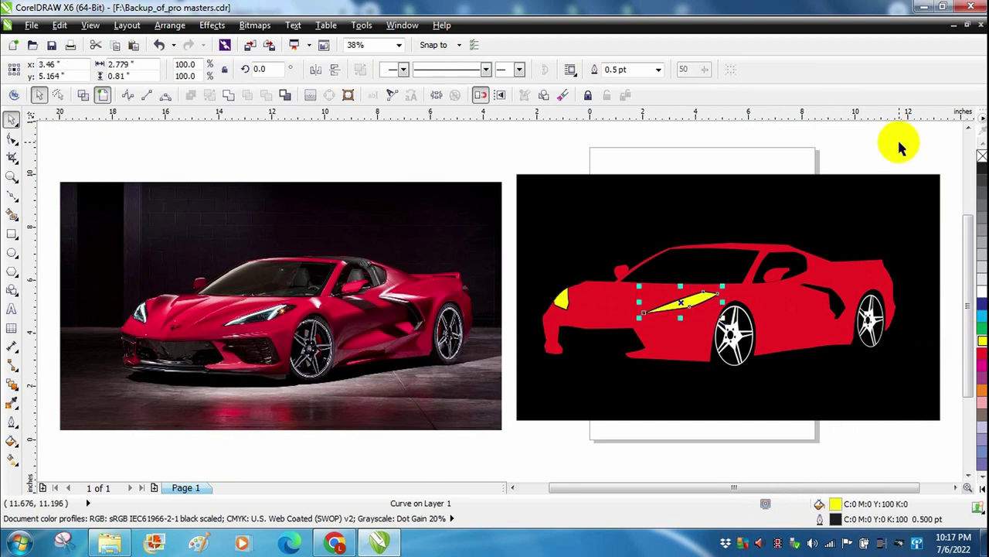
{"action": "left_click", "coordinate": [896, 144]}
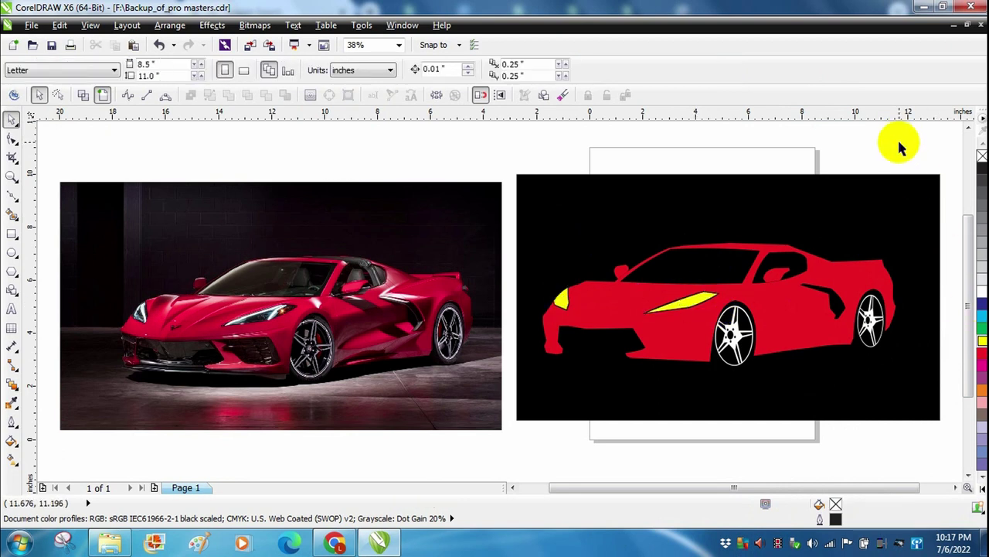
Undo the yellow fills on both headlights and clear the selection
{"action": "left_click", "coordinate": [558, 297]}
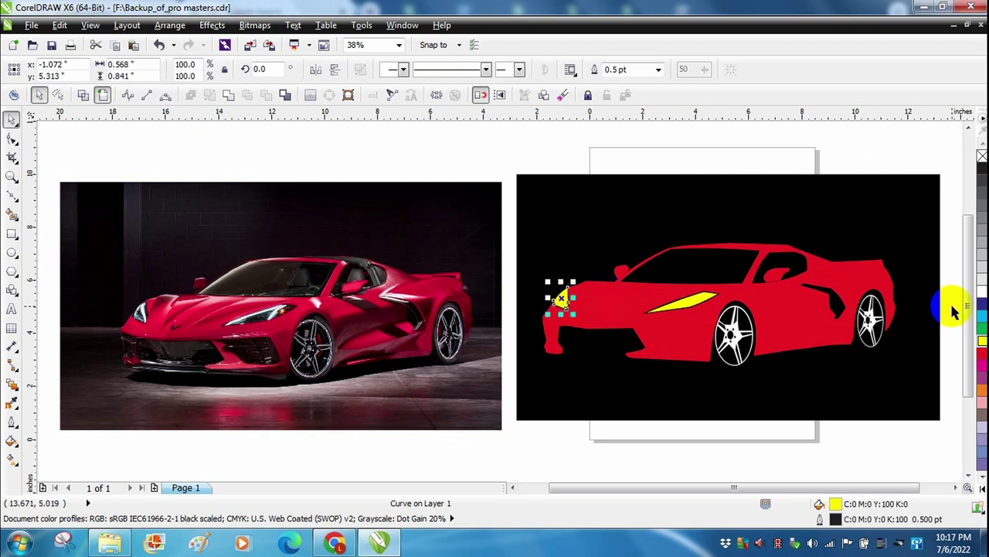
{"action": "key", "text": "ctrl+z"}
{"action": "key", "text": "ctrl+z"}
{"action": "left_click", "coordinate": [694, 149]}
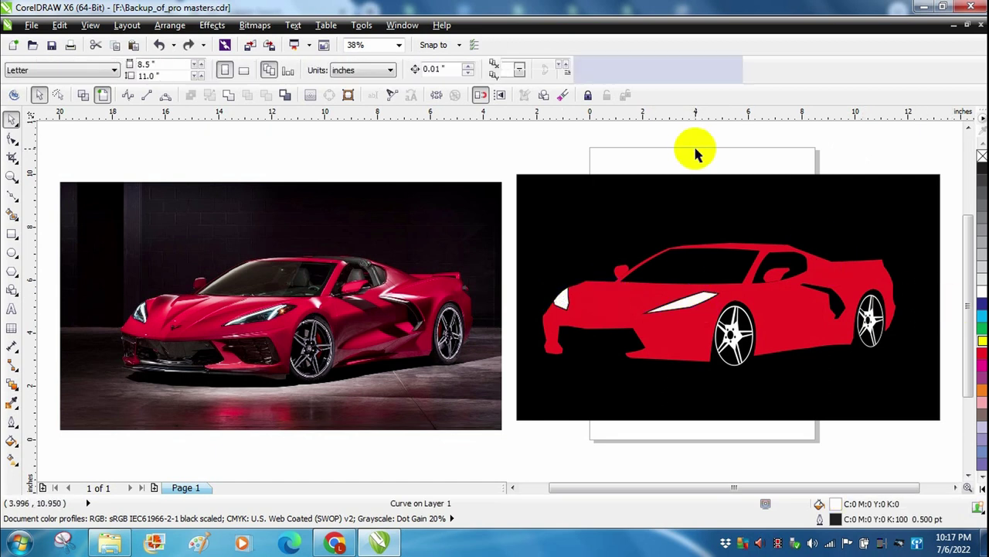